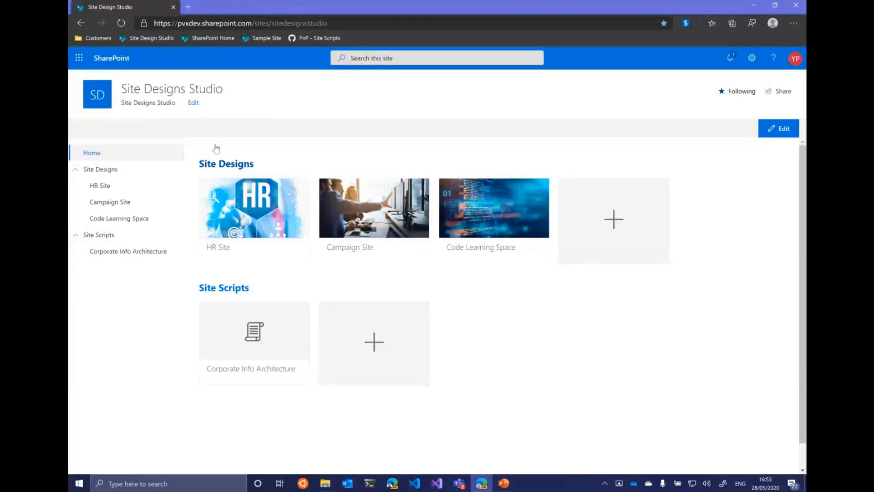
# Start a new site design named 'PnP Site Design'
pyautogui.doubleClick(319, 24)
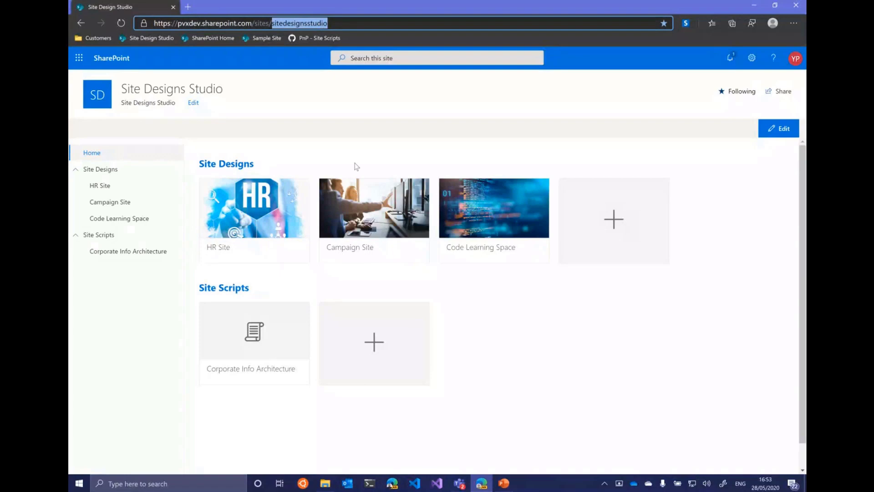
pyautogui.click(339, 146)
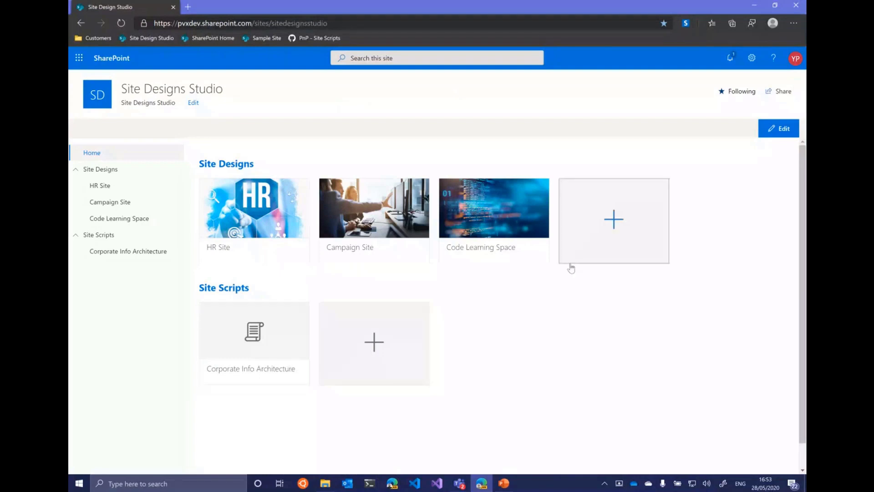
pyautogui.click(608, 222)
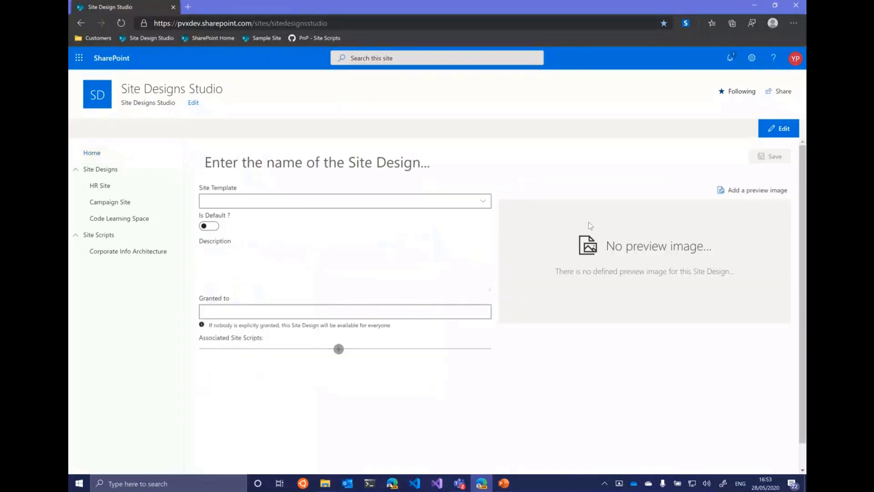
pyautogui.click(310, 164)
pyautogui.write('PnP Site ')
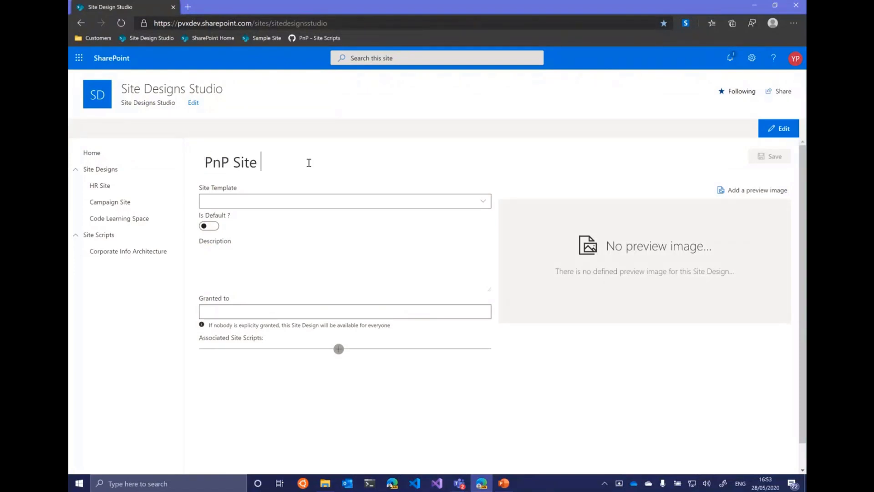
pyautogui.write('Design')
# Choose Team Site as the template, describe it as 'test', and open the preview image picker
pyautogui.click(295, 205)
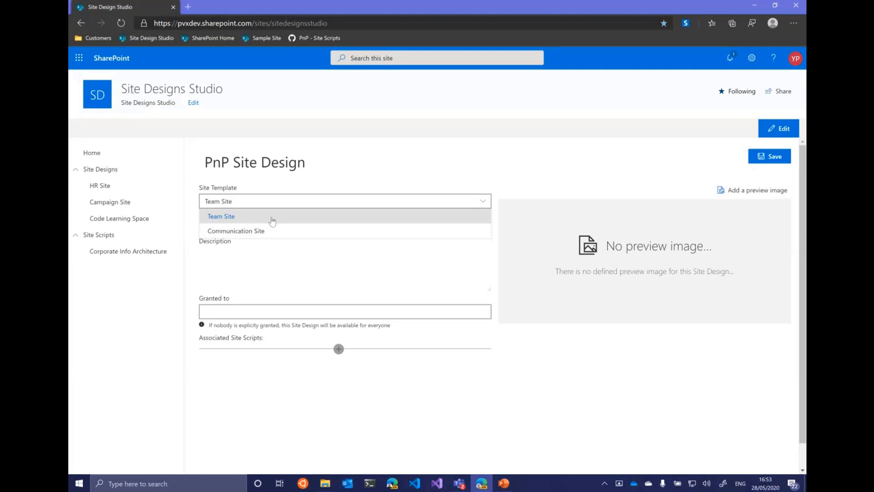
pyautogui.click(274, 219)
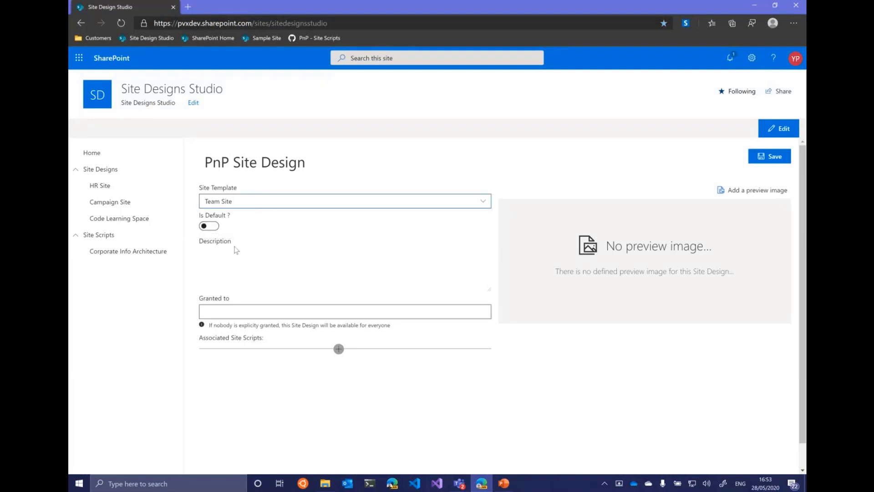
pyautogui.click(244, 260)
pyautogui.write('test')
pyautogui.click(751, 191)
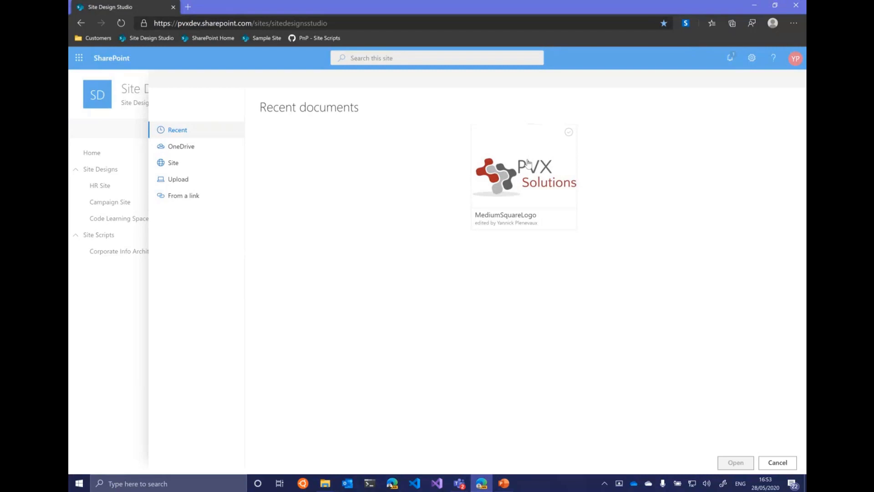
# Use MediumSquareLogo as the preview image and save PnP Site Design
pyautogui.doubleClick(527, 163)
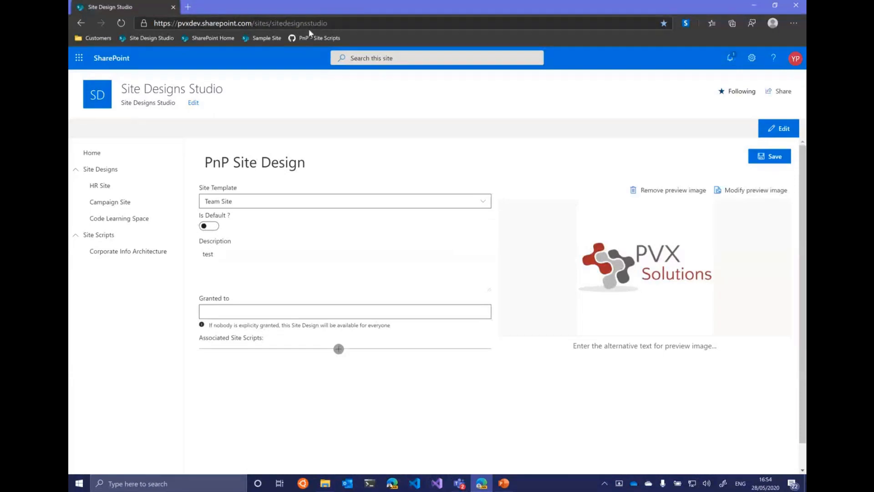
pyautogui.click(772, 158)
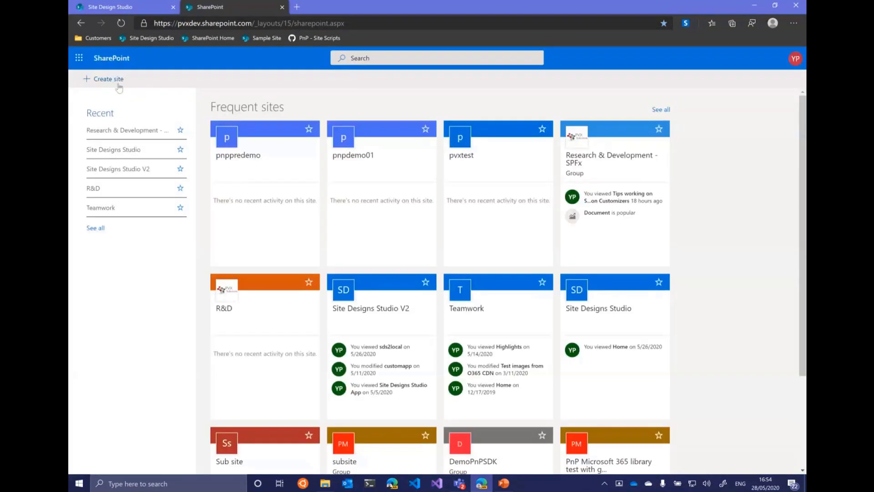
# Check that PnP Site Design is listed among team site designs, then return to Site Designs Studio
pyautogui.click(116, 81)
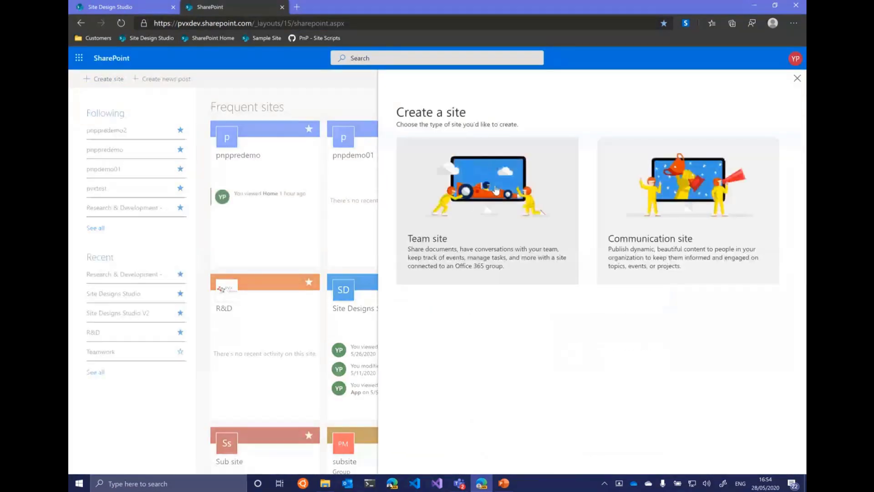
pyautogui.click(482, 146)
pyautogui.click(483, 141)
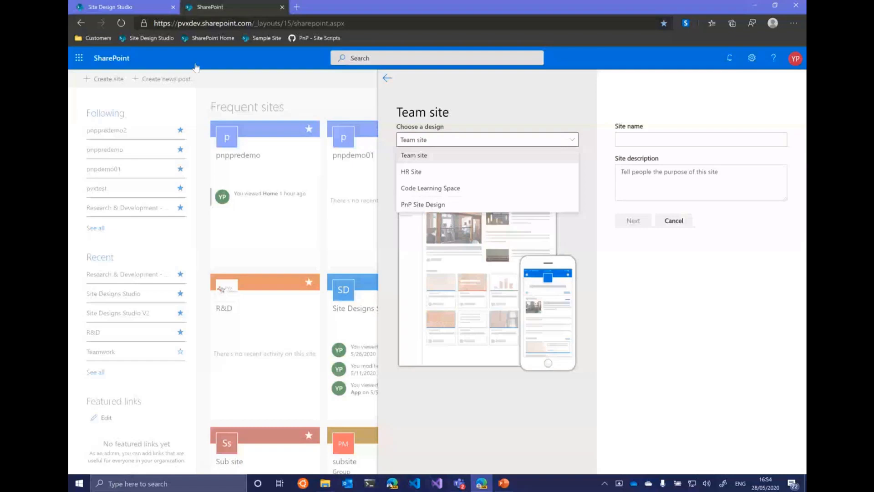
pyautogui.click(141, 7)
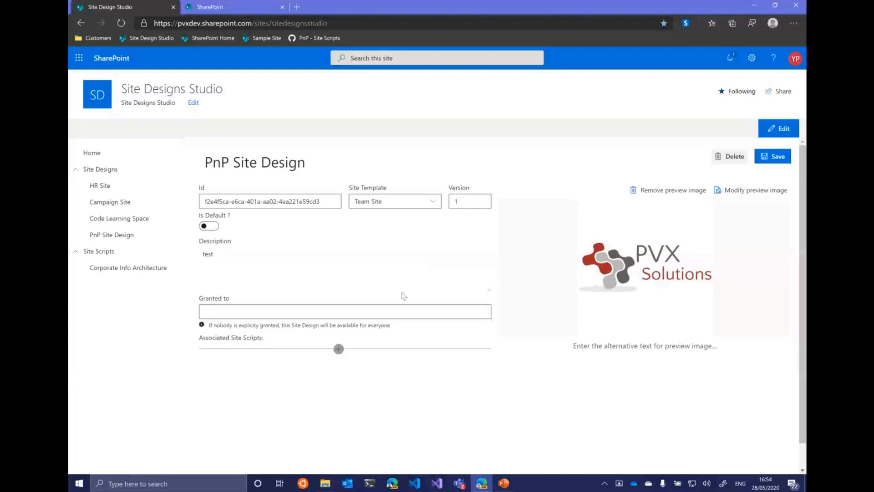
# Associate the Corporate Info Architecture site script with PnP Site Design
pyautogui.click(339, 349)
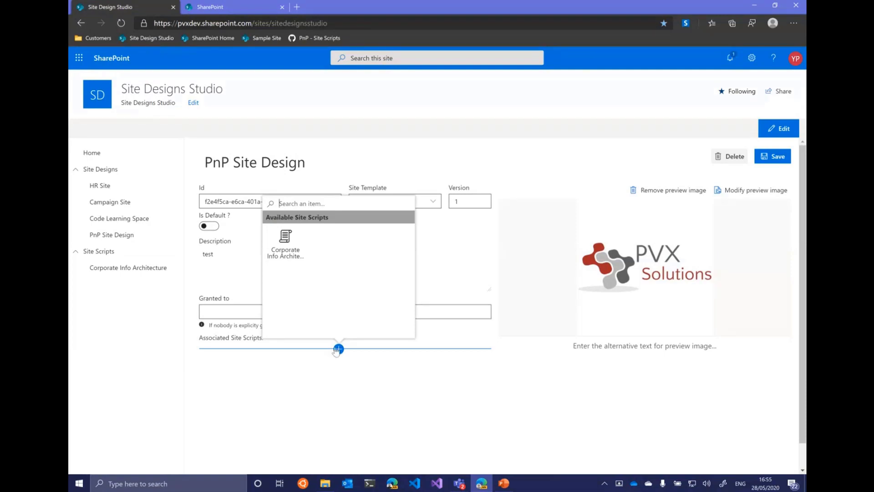
pyautogui.click(291, 252)
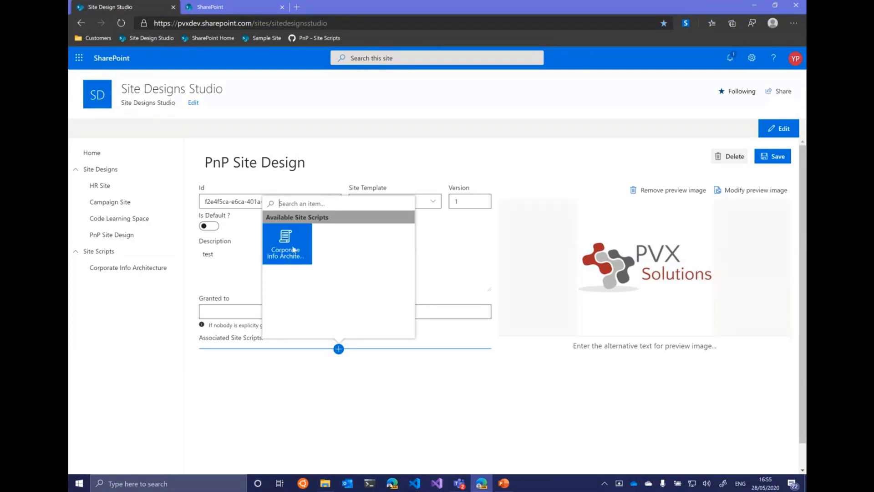
pyautogui.click(292, 250)
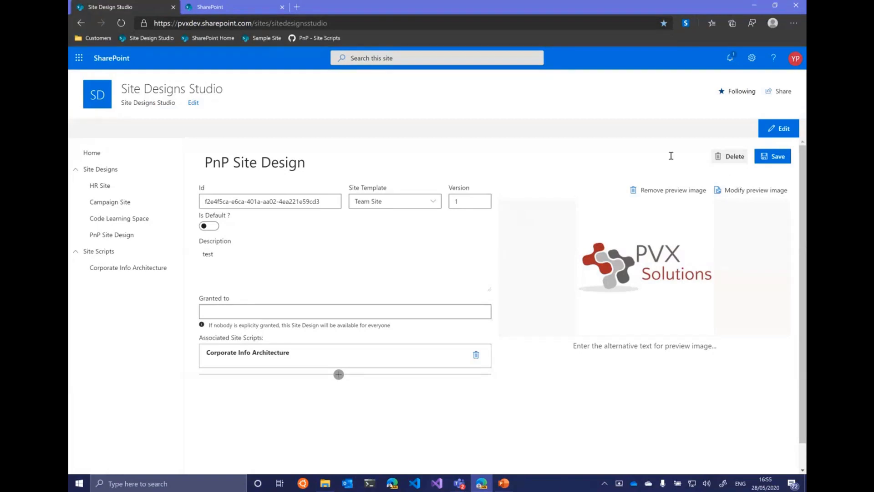
# Delete PnP Site Design and show the Site Scripts list
pyautogui.click(730, 156)
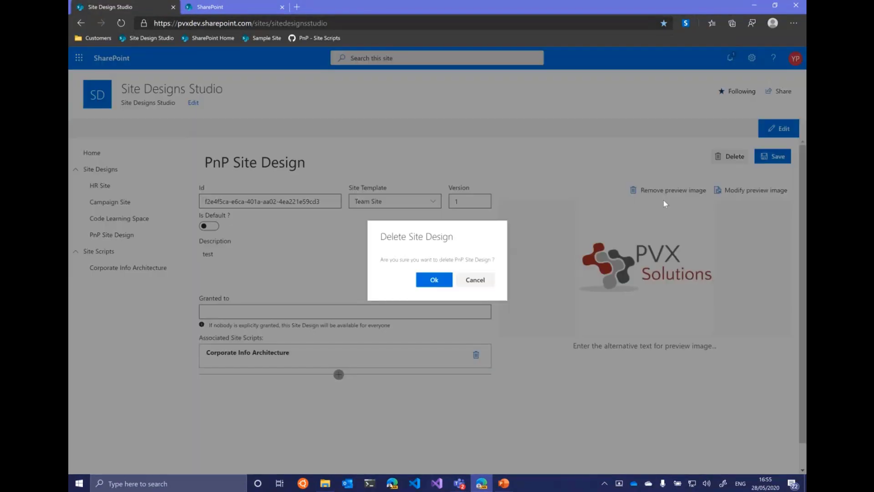
pyautogui.click(434, 281)
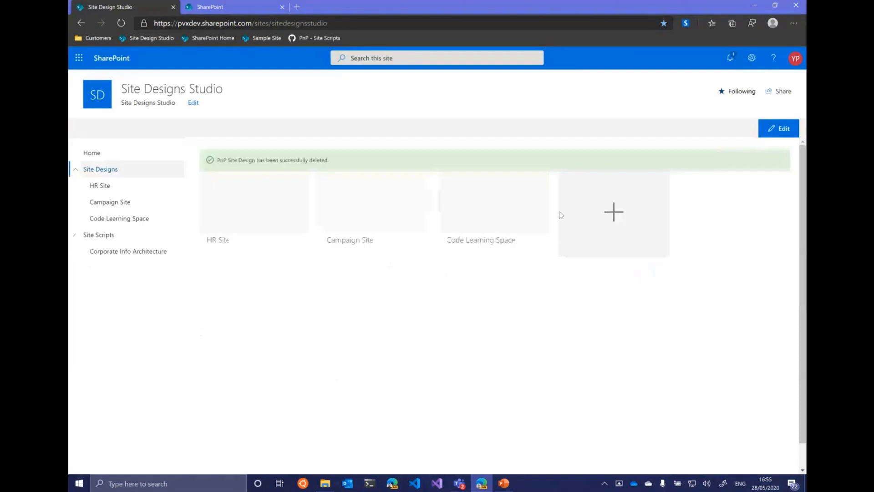
pyautogui.click(104, 236)
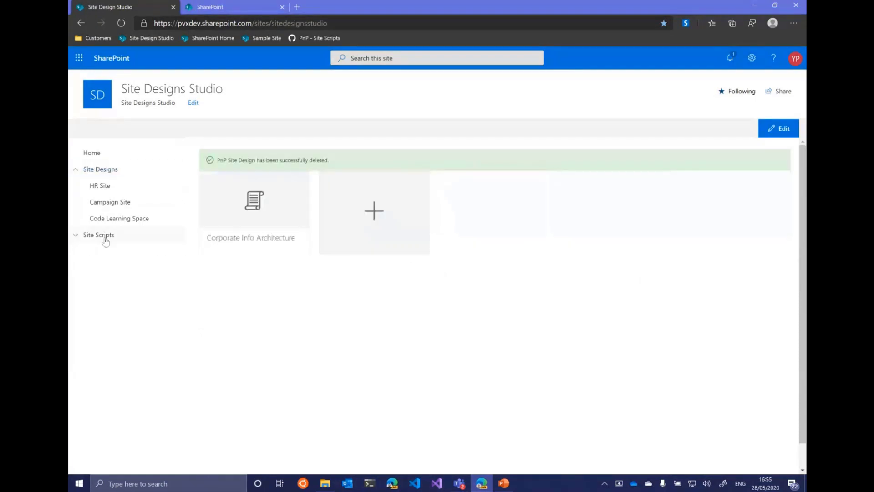
# Create a blank site script 'Site Script demo' with description 'test', ready to add actions
pyautogui.click(375, 202)
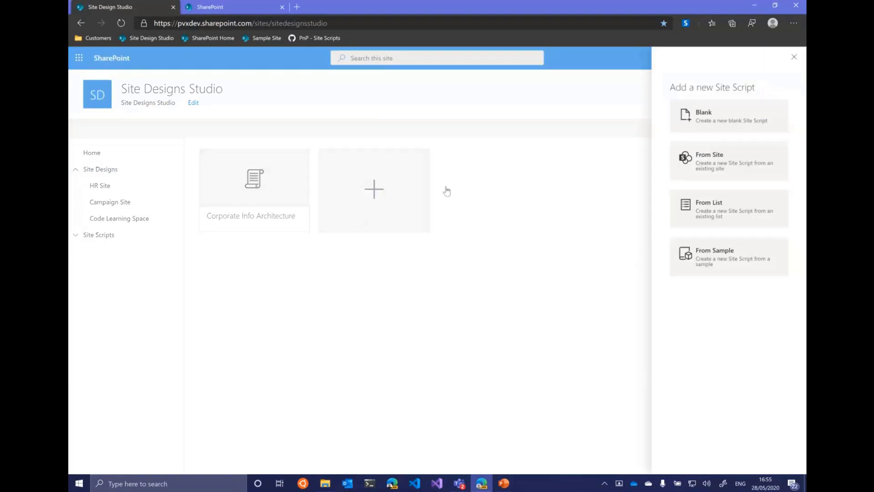
pyautogui.click(737, 114)
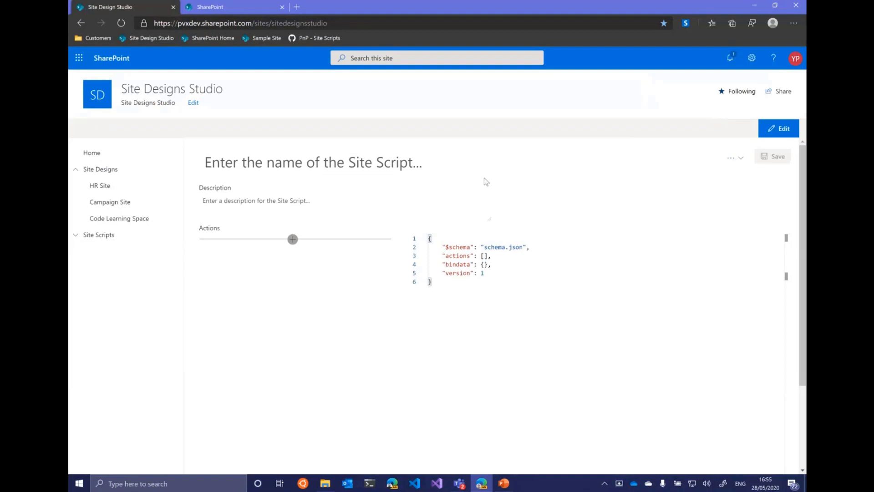
pyautogui.click(332, 161)
pyautogui.write('S')
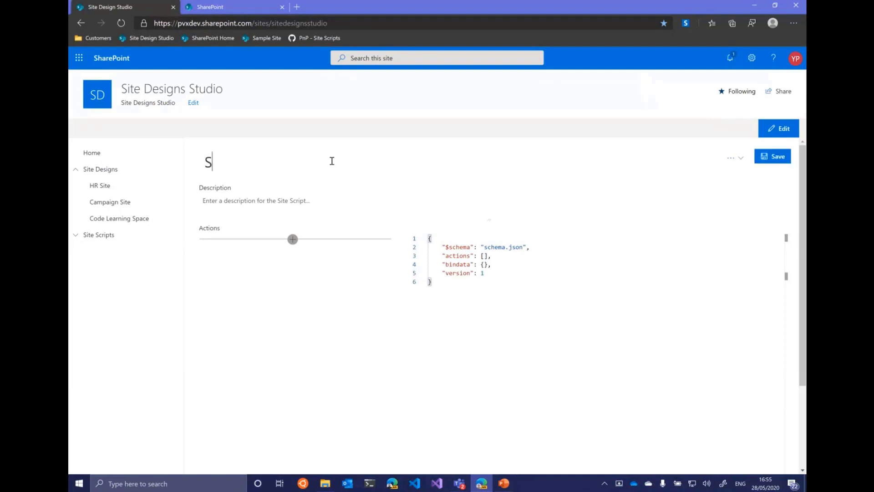
pyautogui.write('ite Script demo')
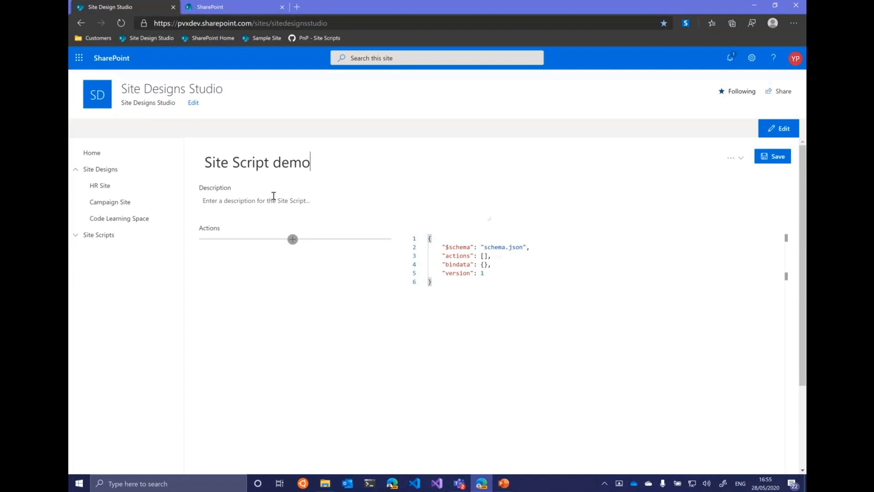
pyautogui.click(219, 198)
pyautogui.write('test')
pyautogui.click(292, 240)
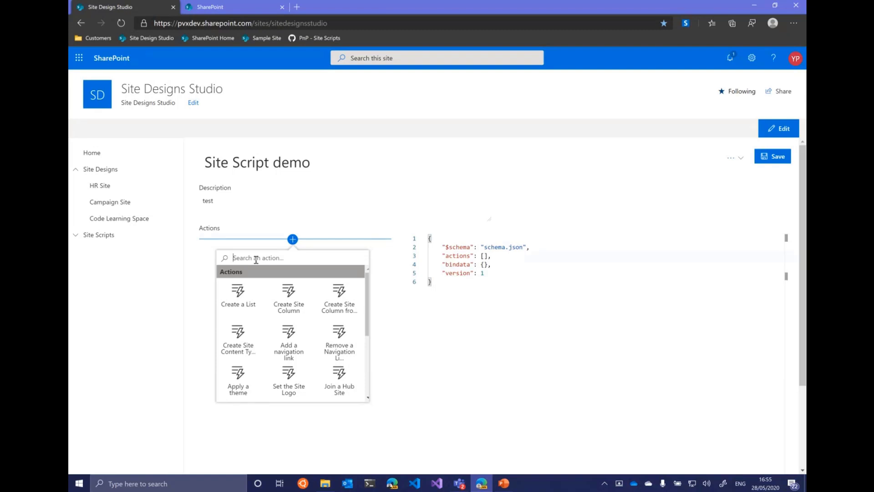
# Add a Create a List action for 'MyList' with the Generic List template
pyautogui.click(248, 293)
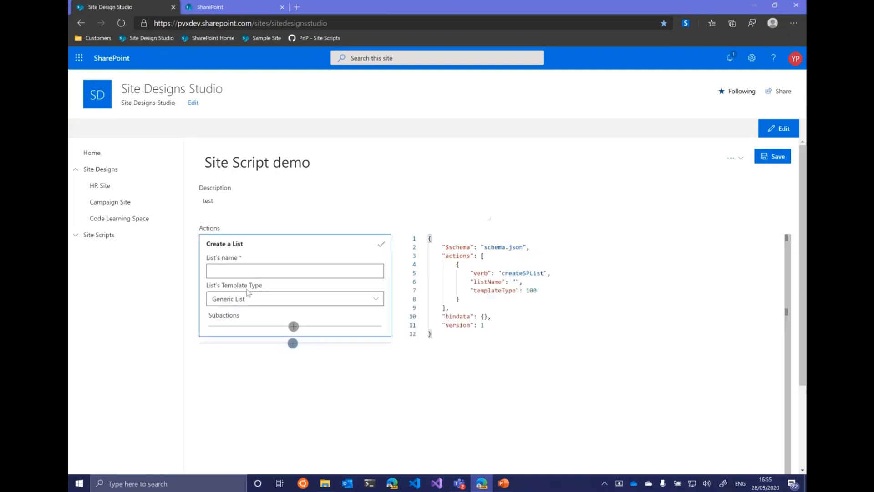
pyautogui.click(297, 271)
pyautogui.write('MyList')
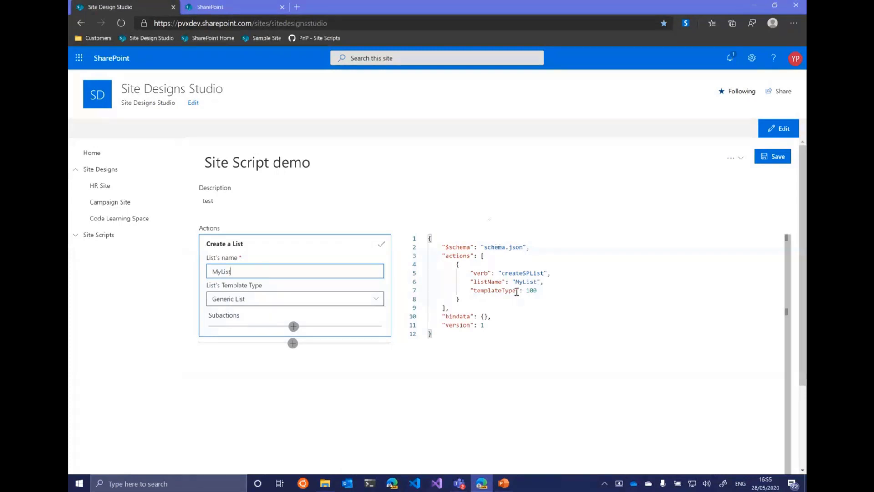
pyautogui.moveTo(537, 281)
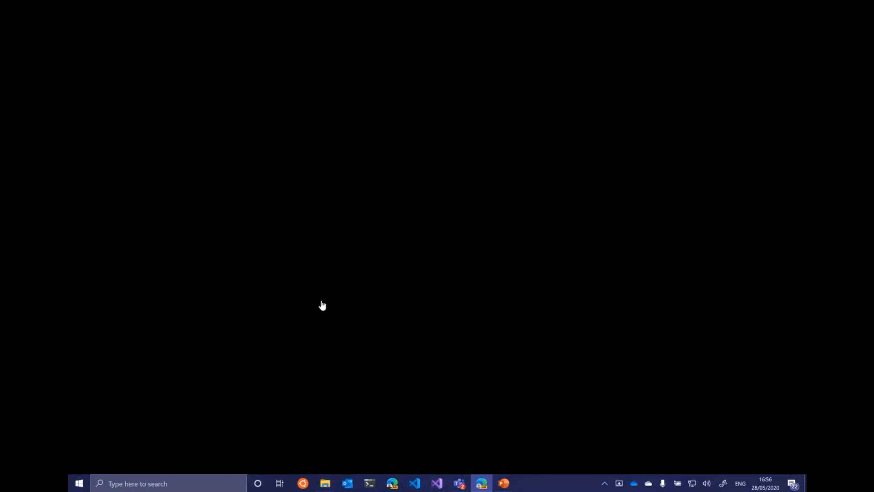
pyautogui.click(322, 304)
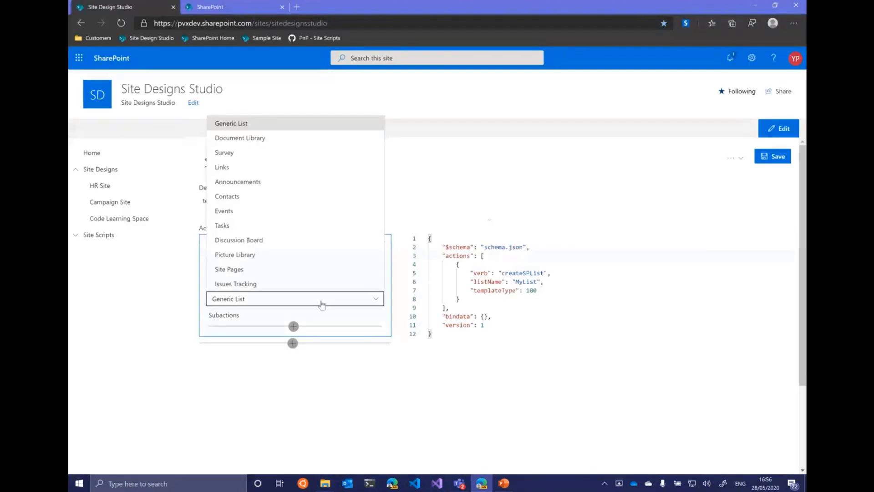
pyautogui.click(322, 304)
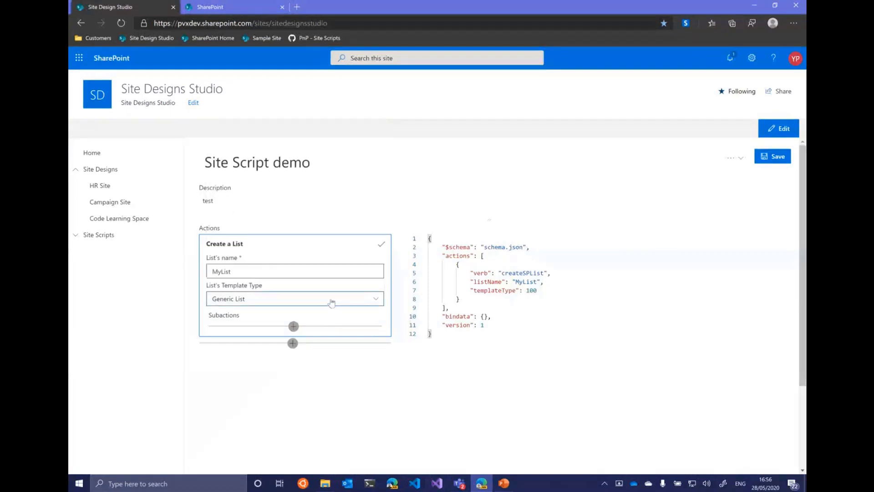
pyautogui.click(332, 300)
pyautogui.click(232, 123)
# Give the list an Add a Content Type subaction named 'MyContentType'
pyautogui.click(293, 327)
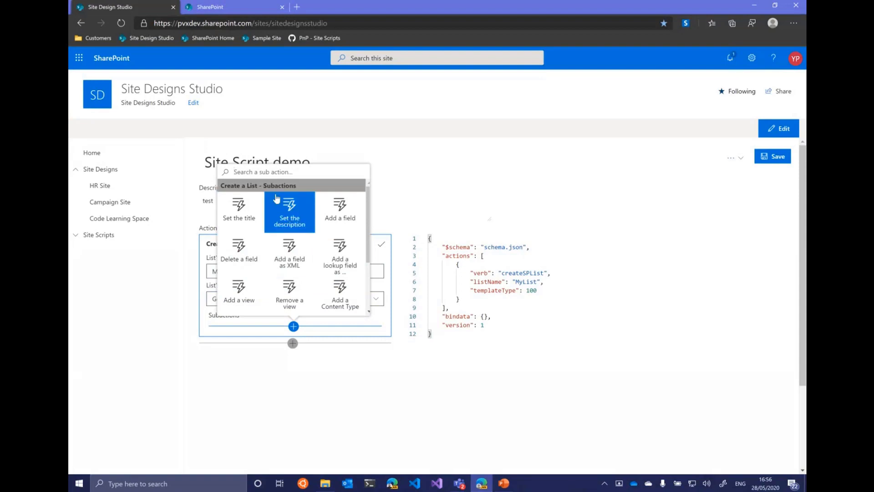
pyautogui.write('conte')
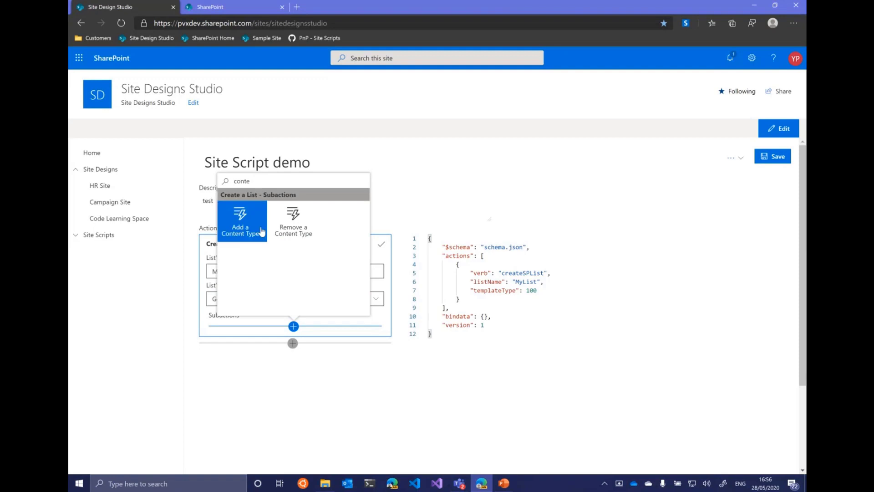
pyautogui.click(233, 219)
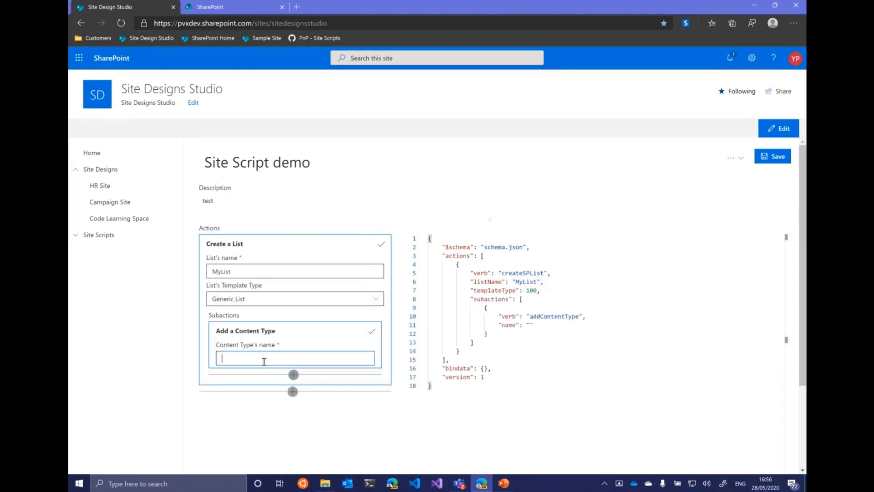
pyautogui.write('MyContentType')
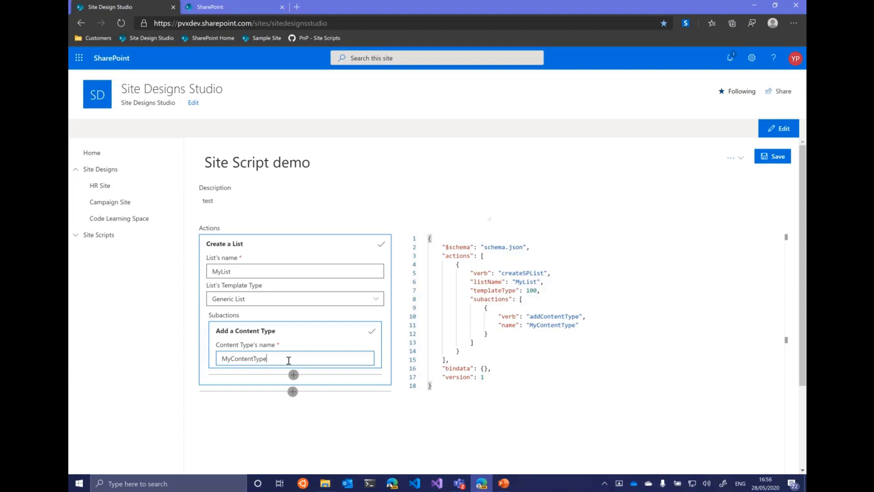
# Add a Create Site Content Type action named MyContentType, reusing the name as its description
pyautogui.click(293, 391)
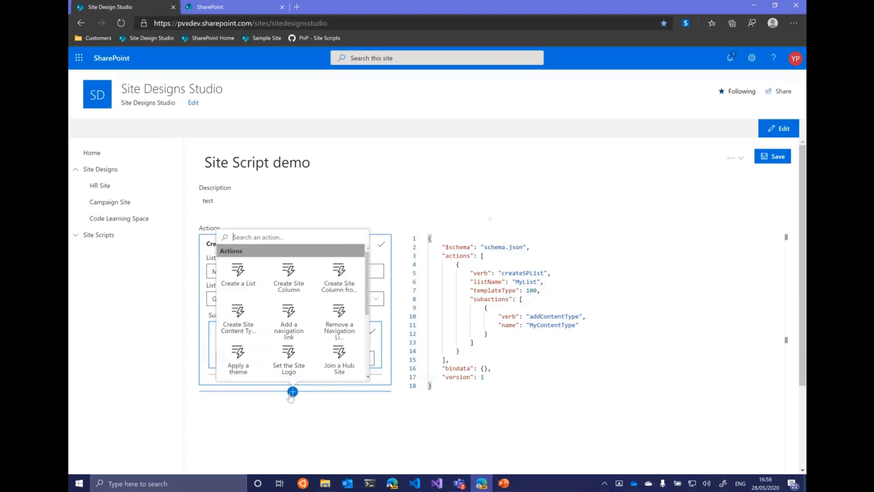
pyautogui.click(234, 320)
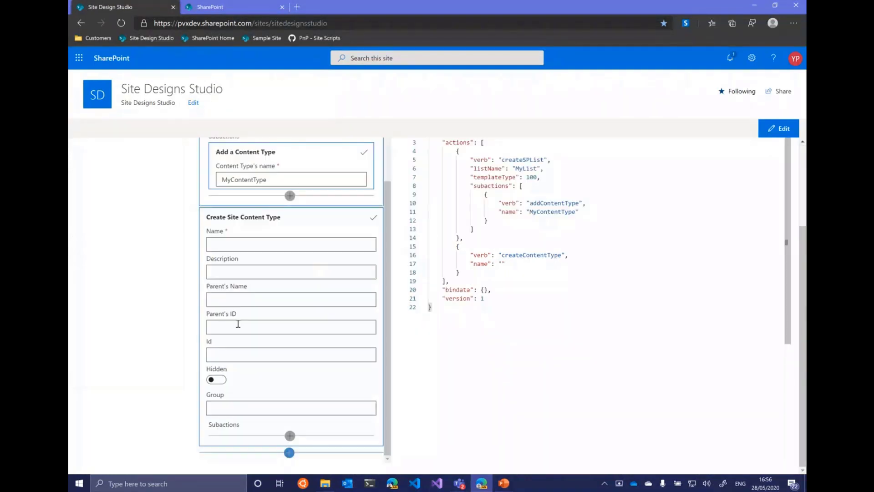
pyautogui.click(258, 243)
pyautogui.write('M')
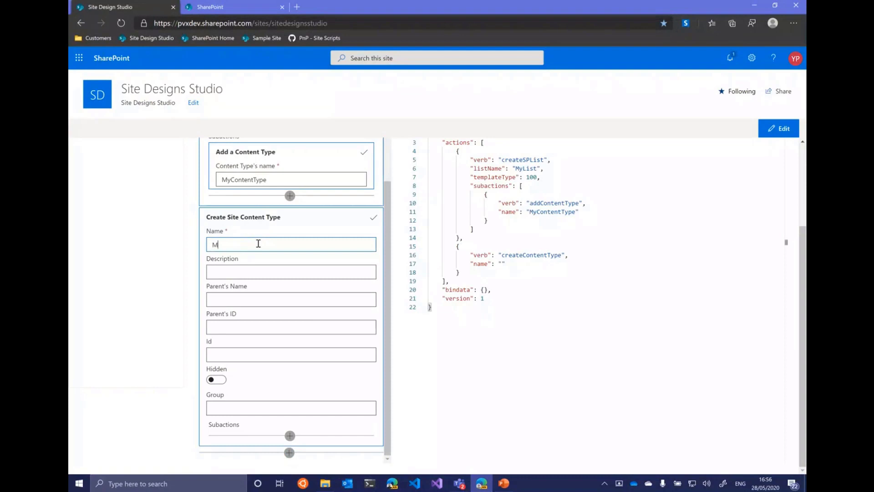
pyautogui.write('yontent')
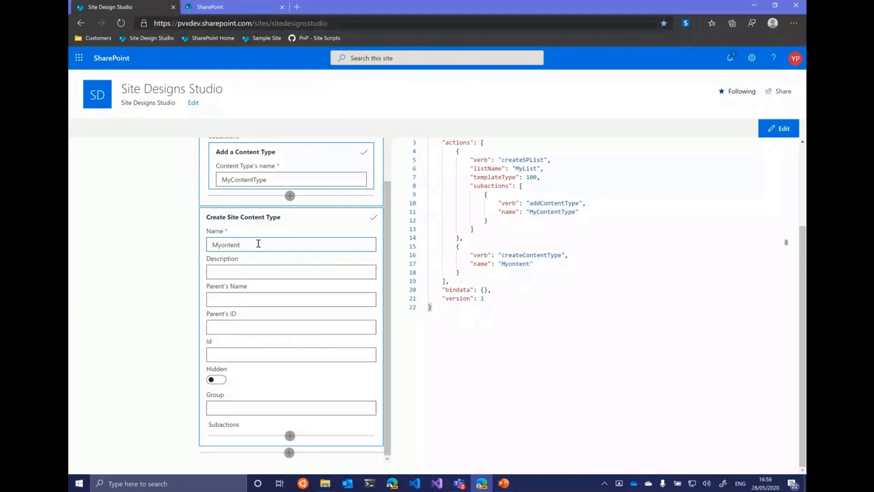
pyautogui.write('Type')
pyautogui.write('C')
pyautogui.scroll(2, 257, 260)
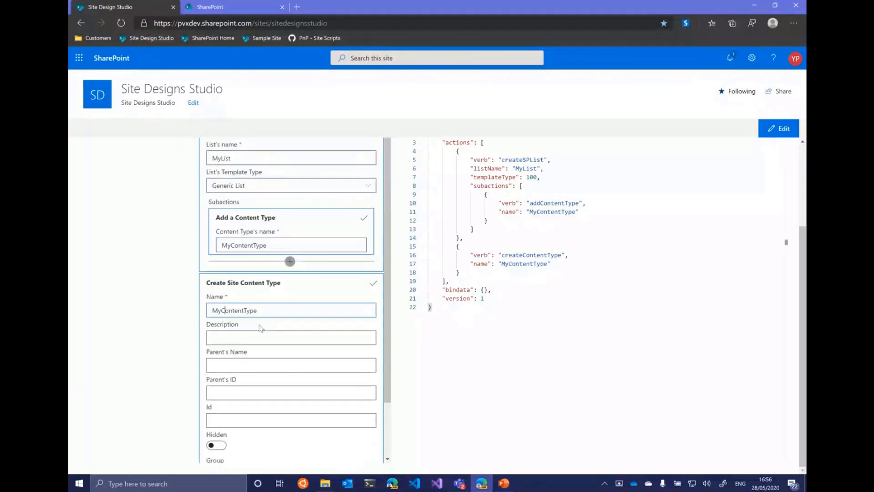
pyautogui.doubleClick(269, 306)
pyautogui.hotkey('ctrl', 'c')
pyautogui.click(268, 336)
pyautogui.hotkey('ctrl', 'v')
# Set the content type's parent to Item, keep Hidden off, and put it in group 'Group'
pyautogui.click(256, 362)
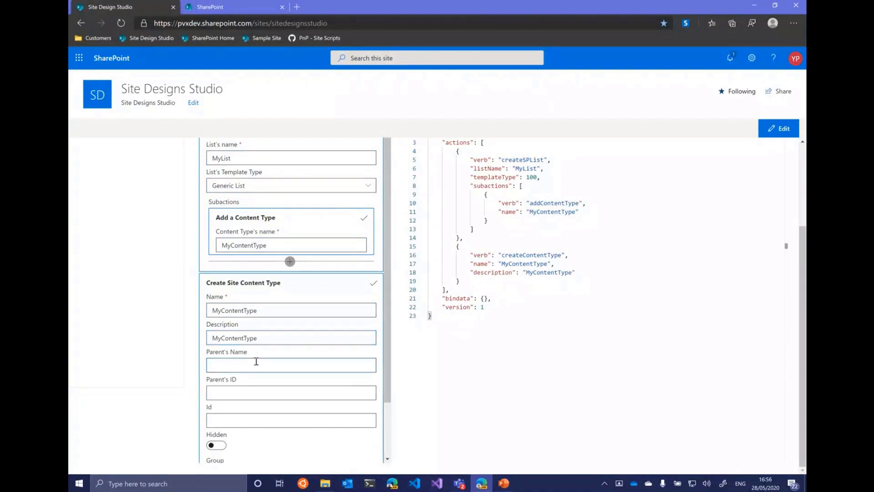
pyautogui.write('Item')
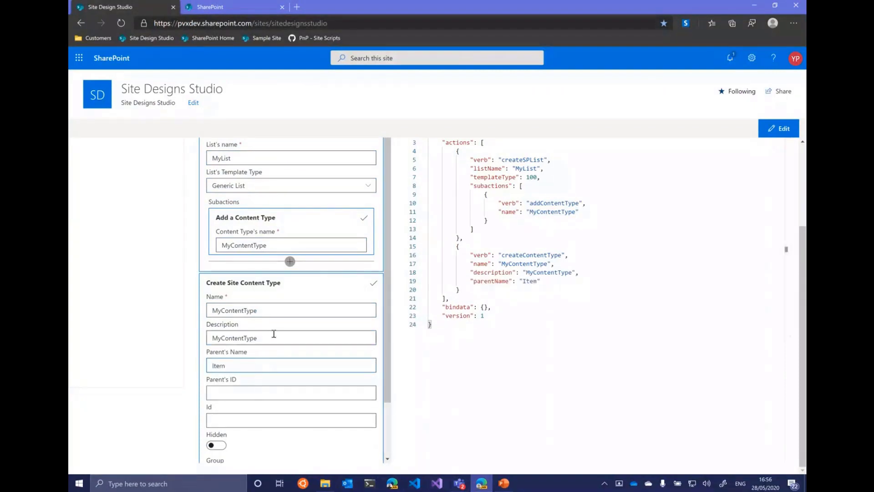
pyautogui.scroll(-2, 274, 350)
pyautogui.click(217, 379)
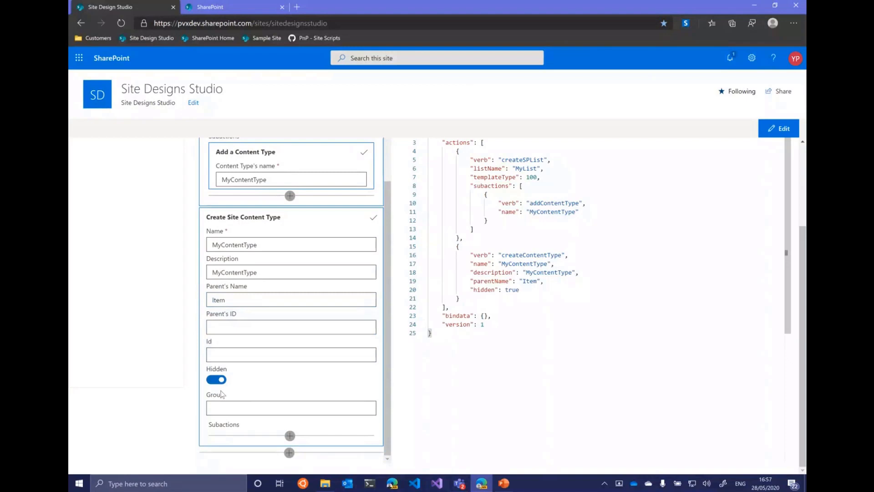
pyautogui.click(216, 380)
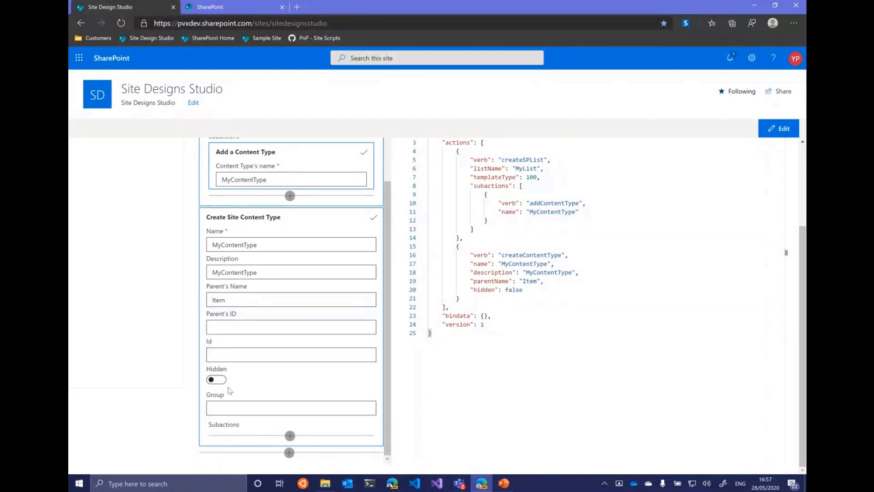
pyautogui.click(257, 411)
pyautogui.write('Group')
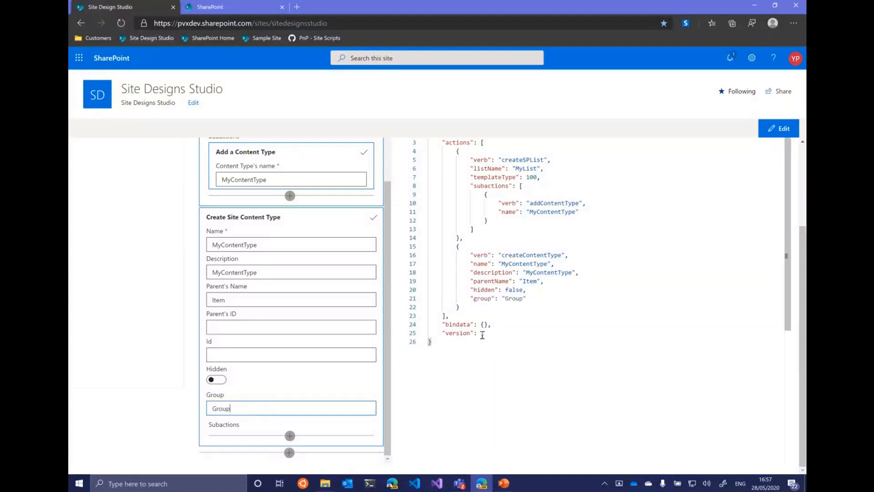
pyautogui.scroll(8, 372, 267)
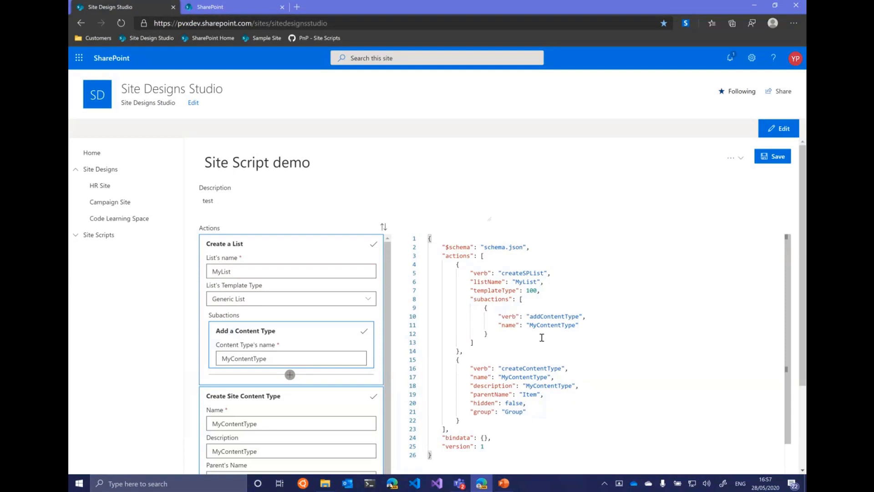
# Collapse both action cards and drag Create Site Content Type above Create a List
pyautogui.moveTo(457, 266); pyautogui.dragTo(459, 420)
pyautogui.doubleClick(540, 380)
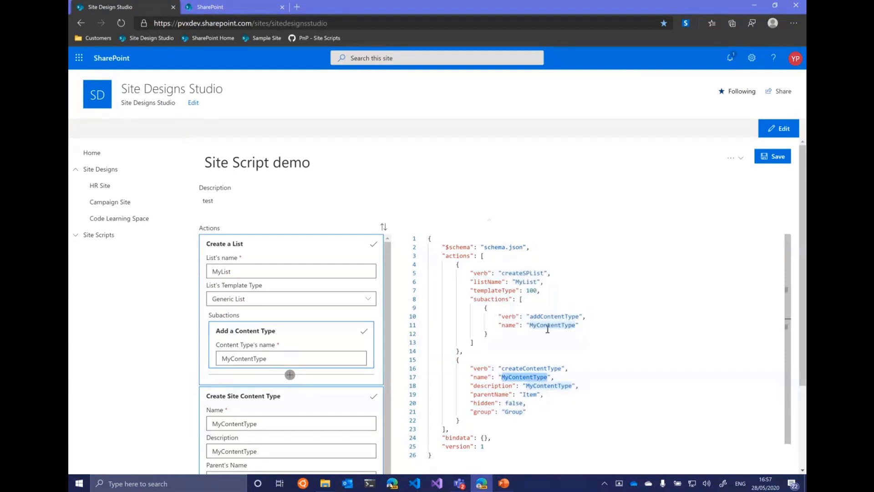
pyautogui.moveTo(552, 324)
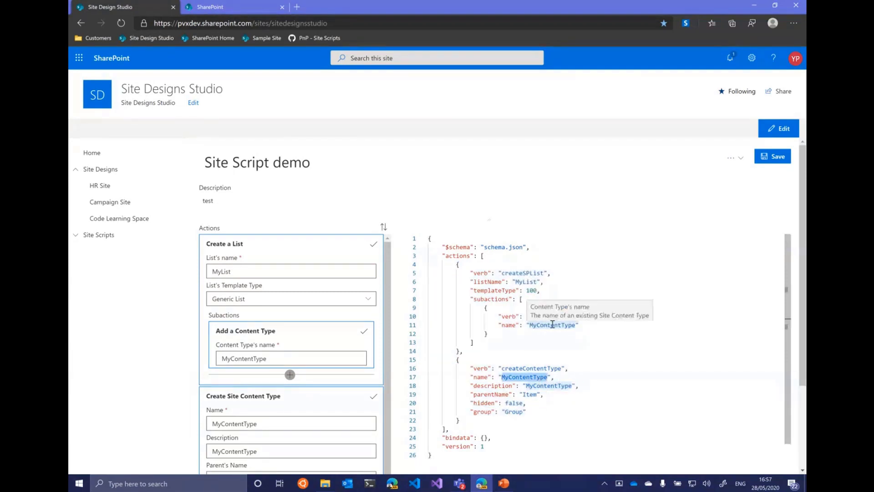
pyautogui.click(373, 246)
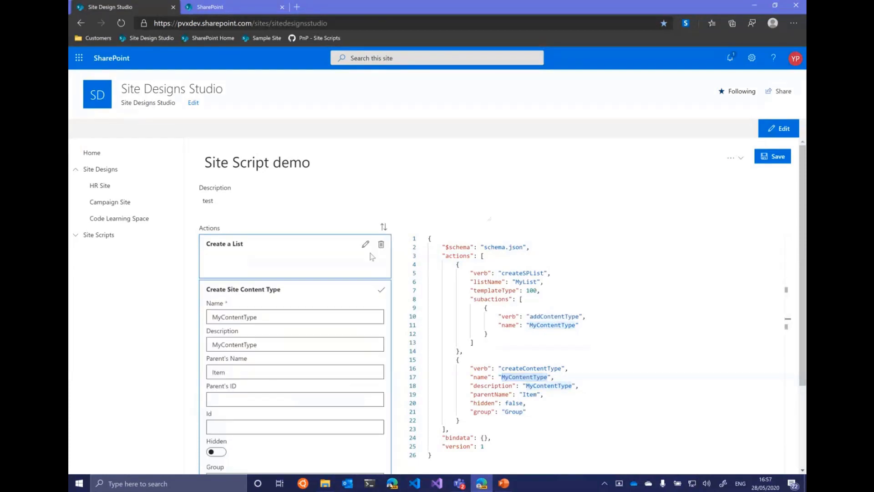
pyautogui.click(368, 289)
pyautogui.click(383, 227)
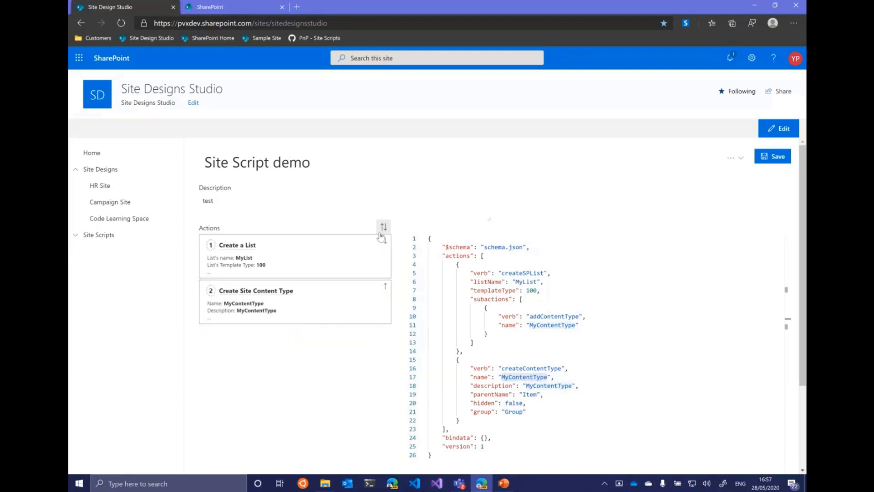
pyautogui.moveTo(327, 293); pyautogui.dragTo(332, 248)
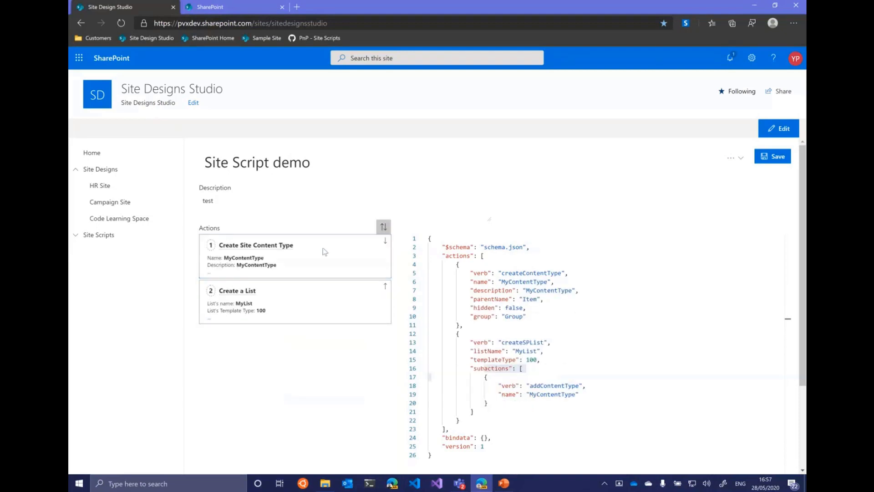
pyautogui.click(384, 227)
# Add a Create Site Column action of type Text with internal name 'FieldCustom'
pyautogui.click(292, 331)
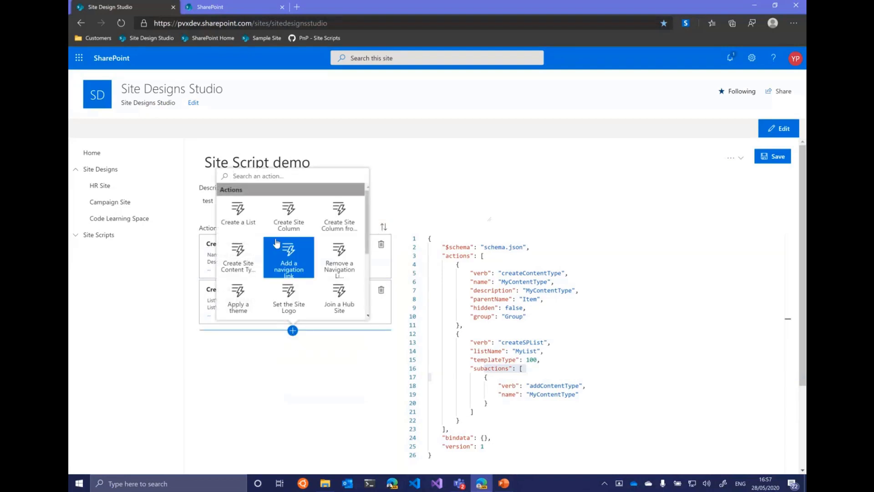
pyautogui.write('site')
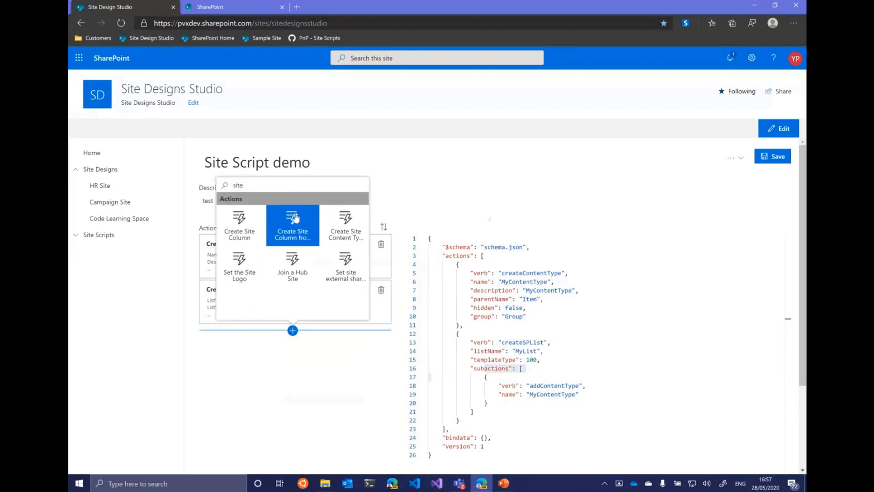
pyautogui.click(261, 227)
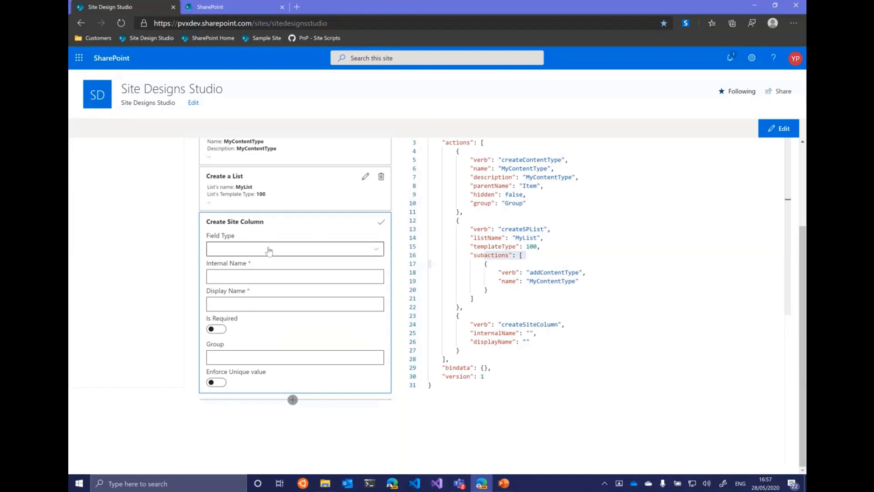
pyautogui.click(271, 250)
pyautogui.click(253, 268)
pyautogui.click(255, 274)
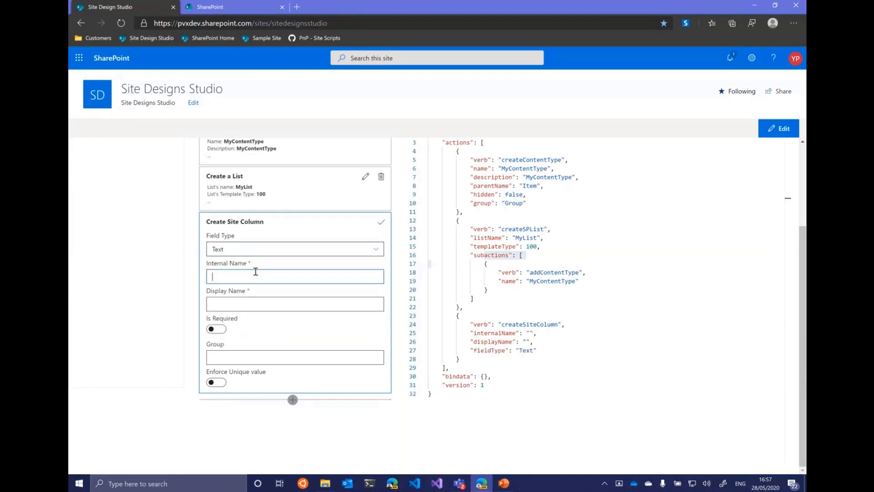
pyautogui.write('FieldCustom')
# Display the column as FieldCustom, make it required and unique, in group 'Group'
pyautogui.hotkey('ctrl', 'a')
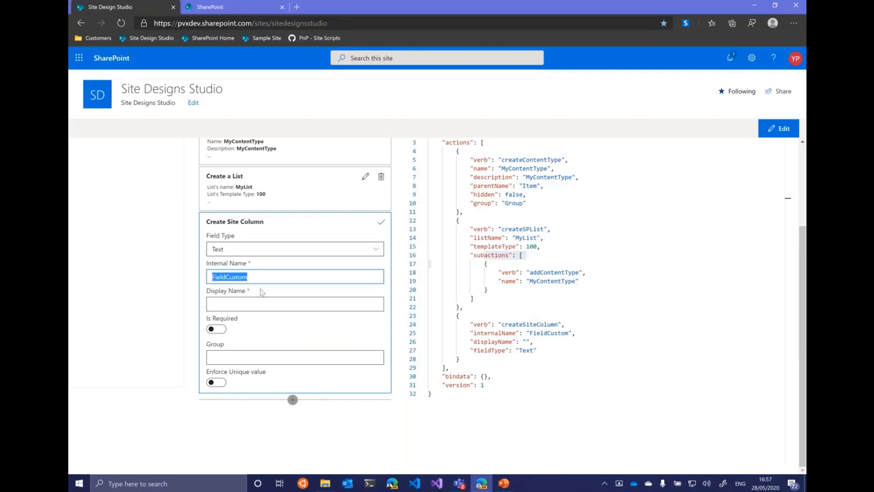
pyautogui.click(260, 304)
pyautogui.hotkey('ctrl', 'v')
pyautogui.click(217, 328)
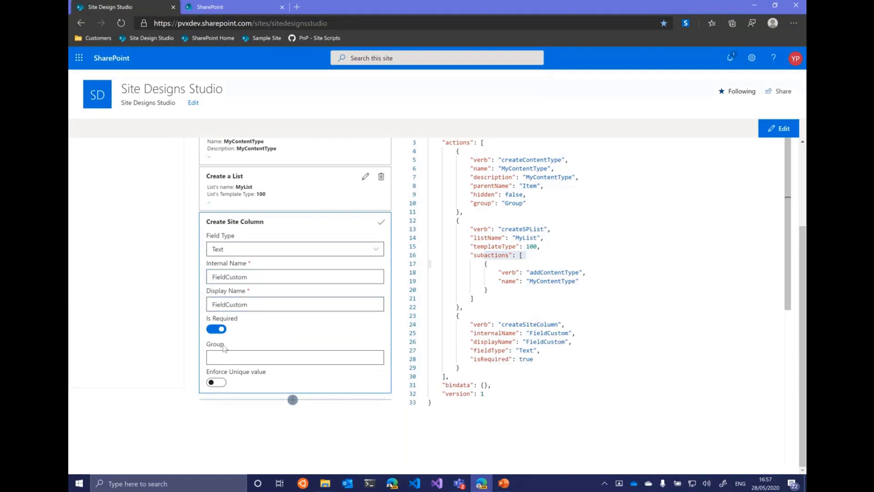
pyautogui.click(217, 382)
pyautogui.click(236, 351)
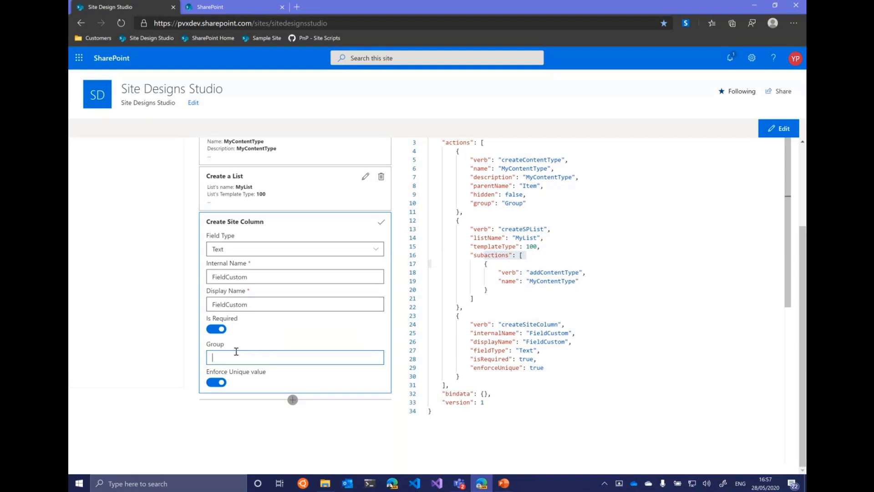
pyautogui.write('Group')
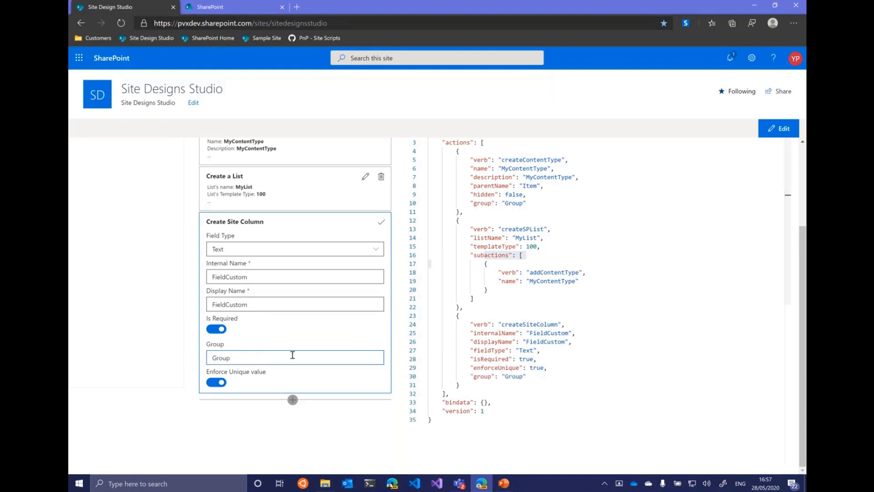
pyautogui.click(381, 223)
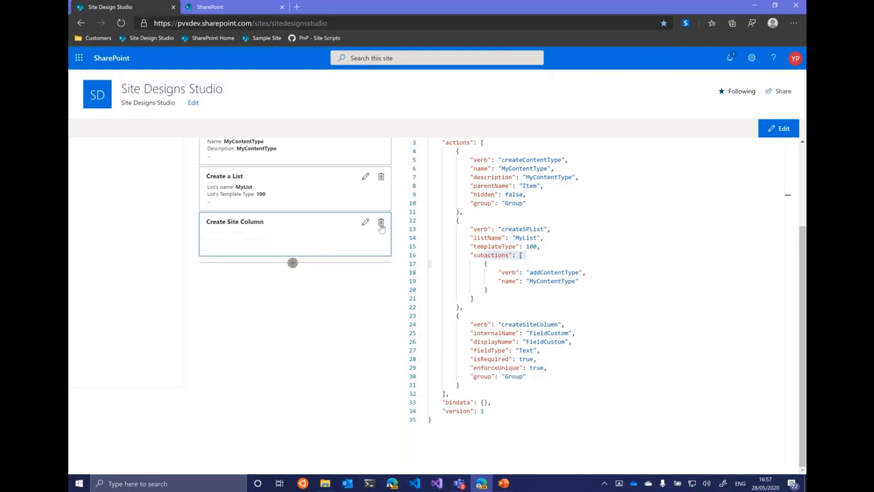
# Reorder the actions so Create Site Column comes first
pyautogui.scroll(2, 384, 223)
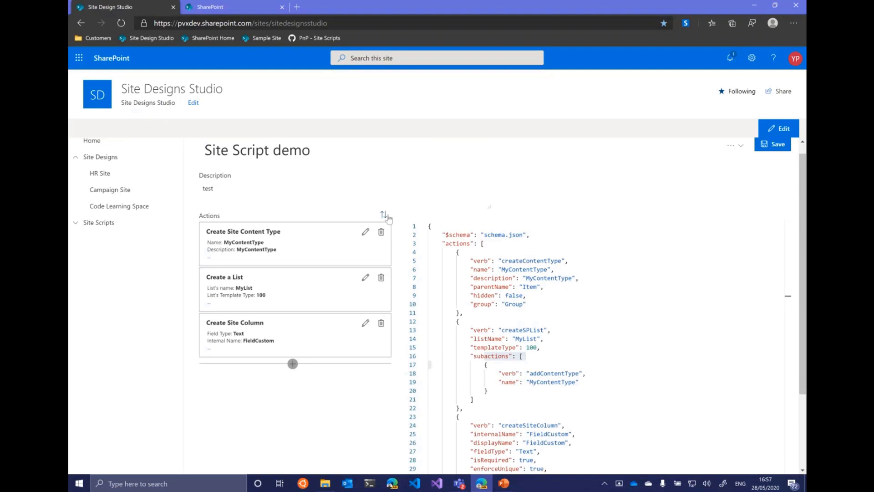
pyautogui.click(385, 215)
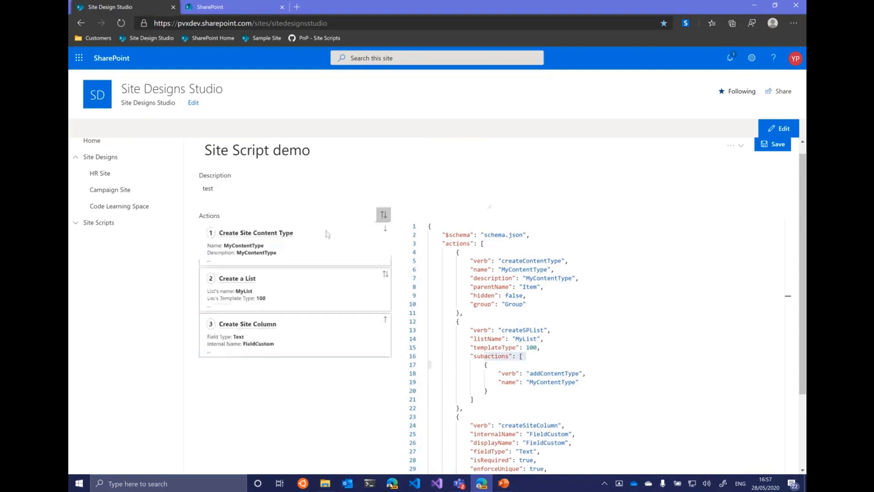
pyautogui.moveTo(296, 334); pyautogui.dragTo(296, 234)
pyautogui.click(384, 214)
# Add an 'Add a site column' subaction for FieldCustom to the MyContentType content type action
pyautogui.click(358, 277)
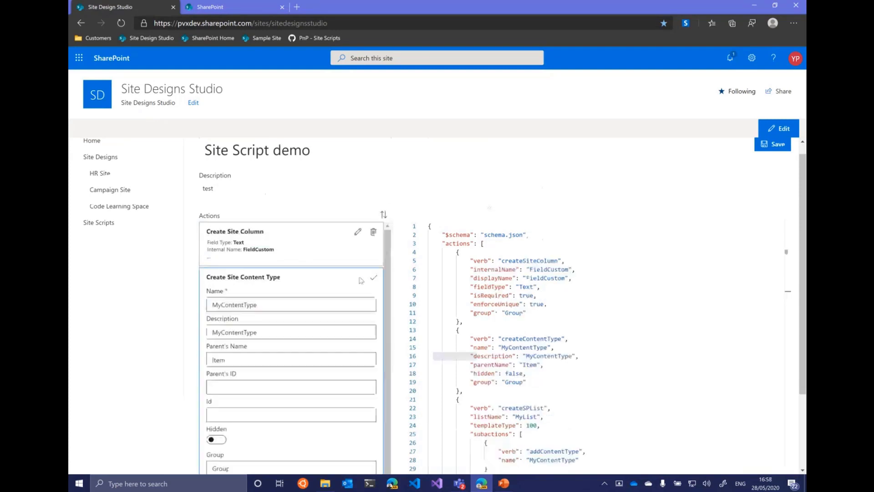
pyautogui.scroll(-2, 296, 346)
pyautogui.click(290, 390)
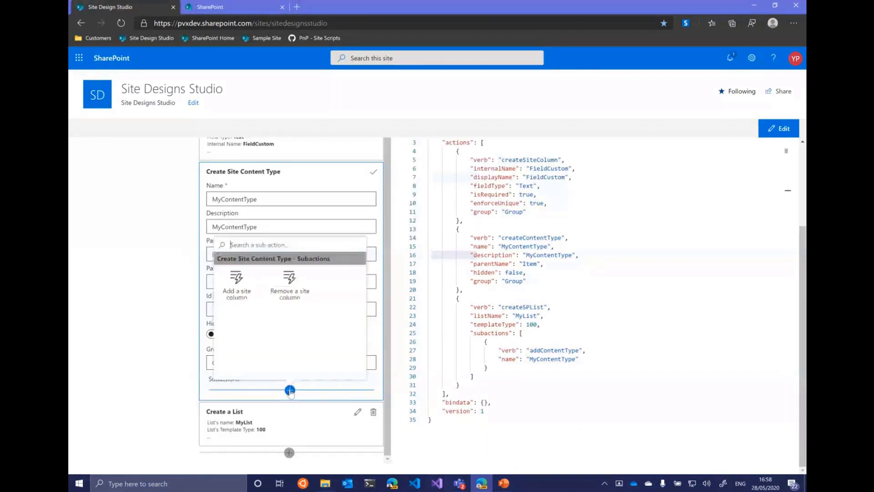
pyautogui.click(236, 282)
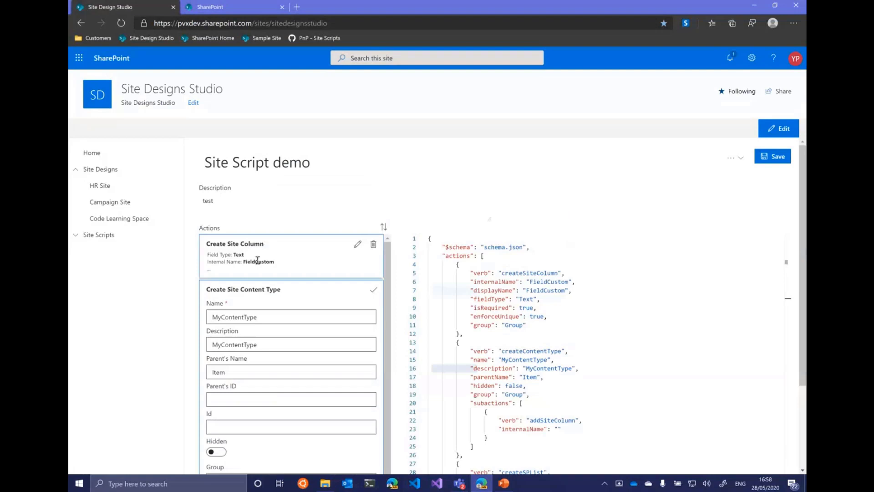
pyautogui.doubleClick(258, 257)
pyautogui.hotkey('ctrl', 'c')
pyautogui.scroll(-2, 300, 339)
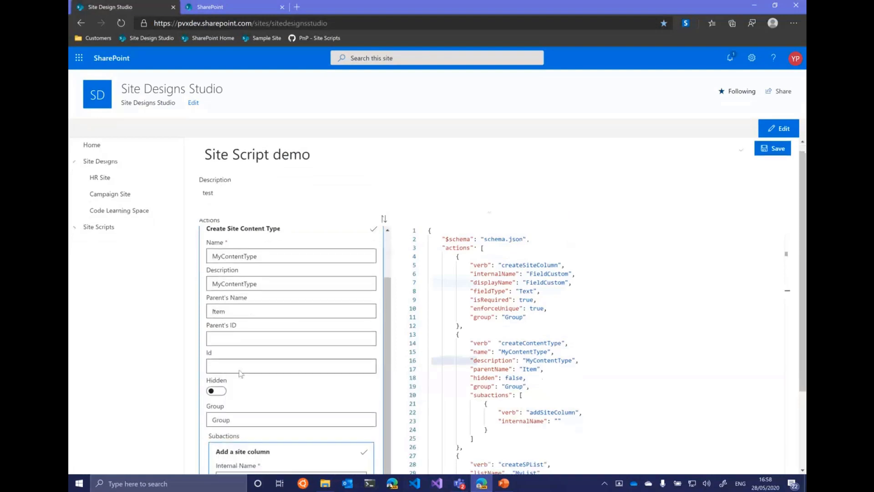
pyautogui.scroll(-3, 300, 338)
pyautogui.click(310, 374)
pyautogui.hotkey('ctrl', 'v')
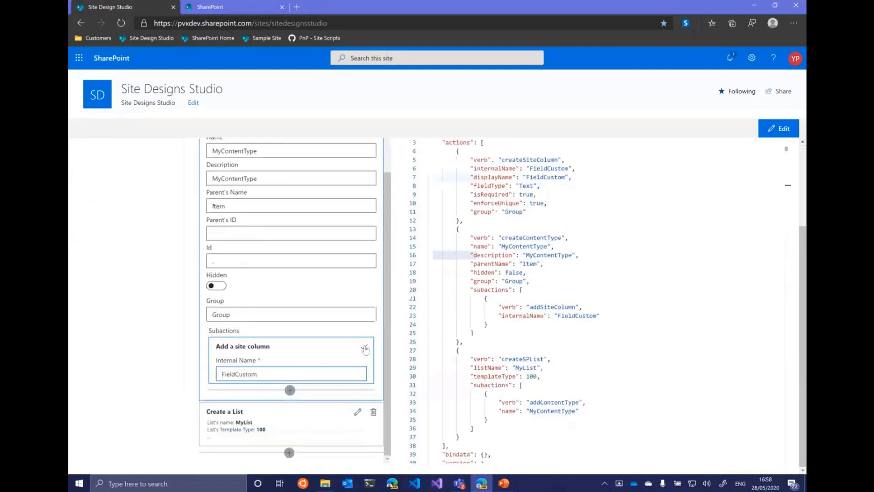
pyautogui.click(364, 346)
pyautogui.scroll(1, 346, 277)
pyautogui.scroll(2, 357, 250)
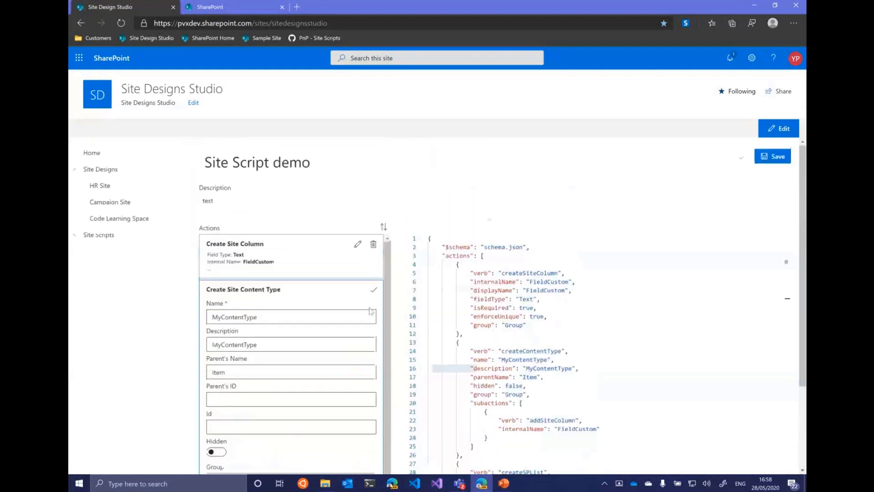
pyautogui.click(373, 291)
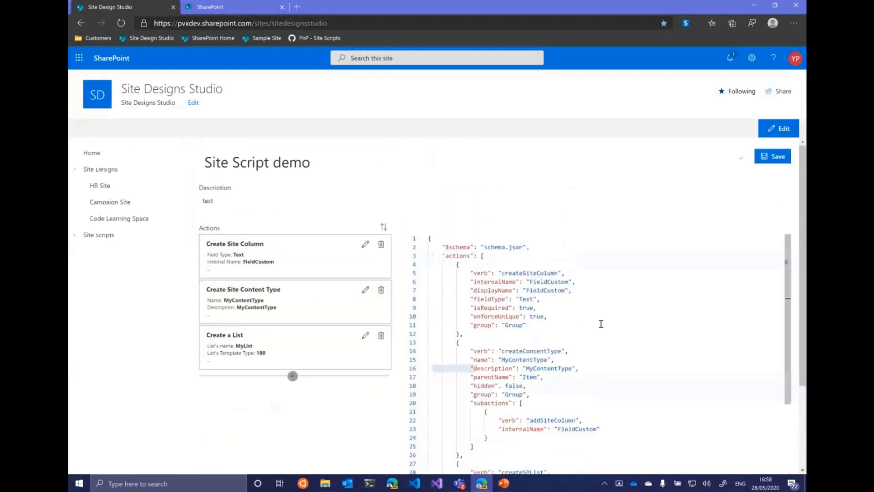
pyautogui.scroll(-5, 598, 324)
pyautogui.scroll(5, 604, 358)
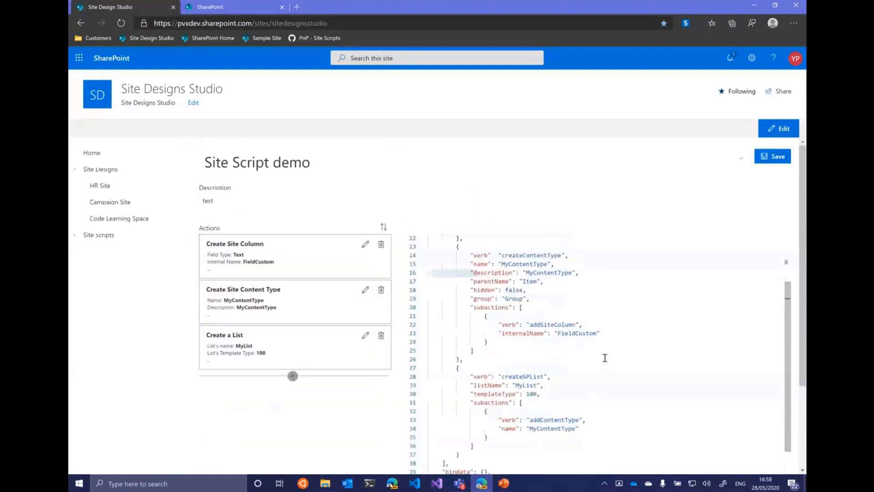
# Save Site Script demo, agree to associate it, and pick New Site Design from the dropdown
pyautogui.click(772, 158)
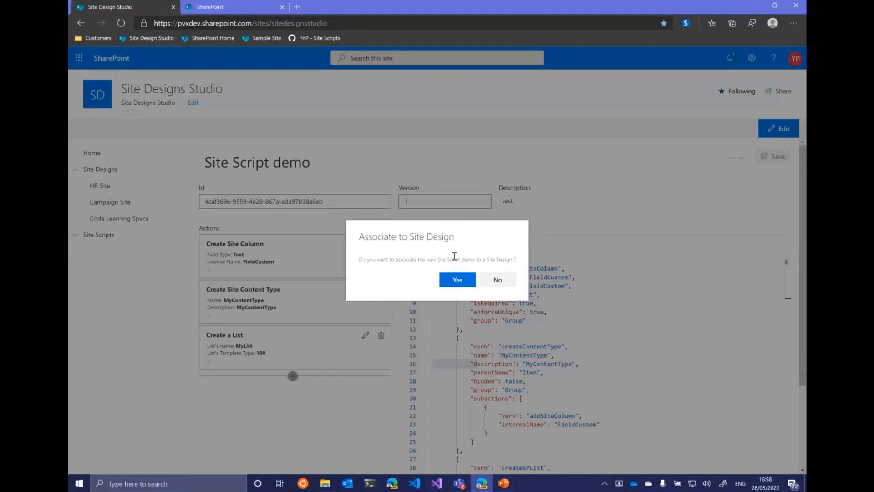
pyautogui.click(454, 284)
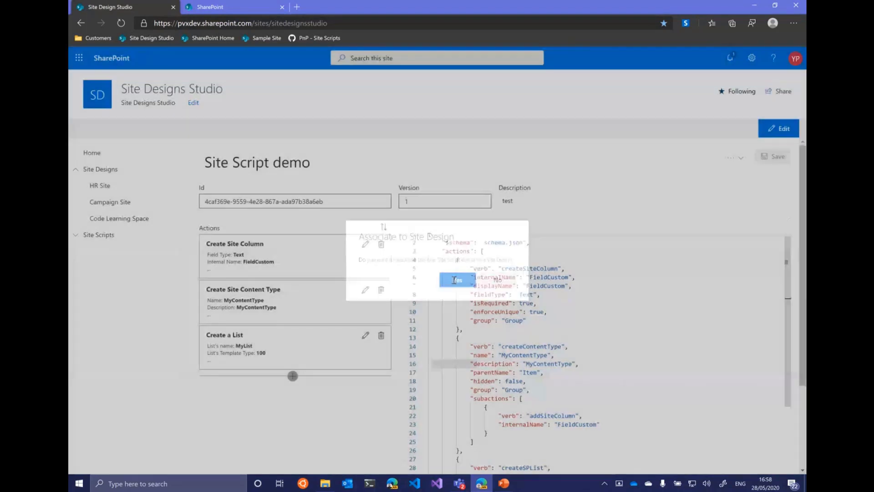
pyautogui.click(711, 122)
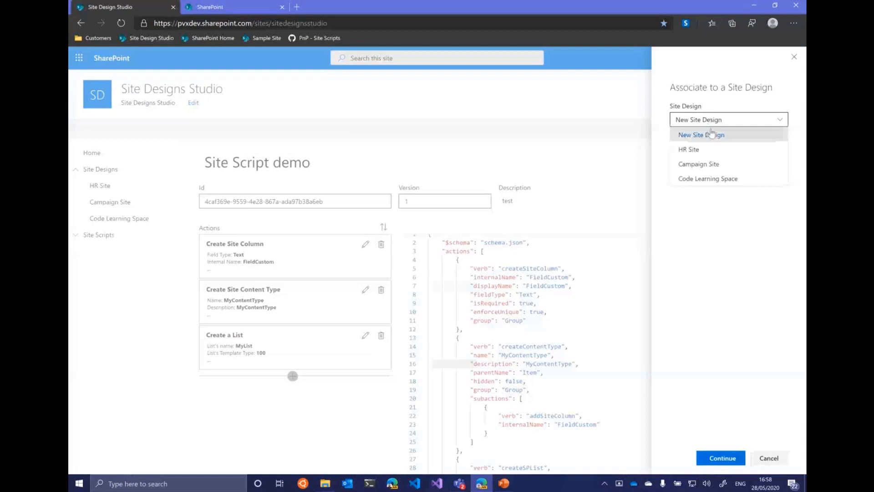
pyautogui.click(713, 132)
# Continue to the new site design form, then go to the Site Scripts gallery
pyautogui.click(728, 457)
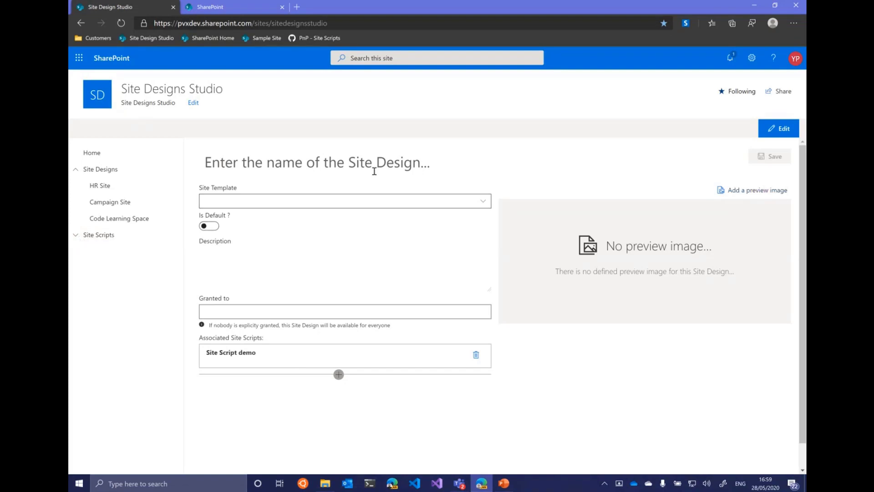
pyautogui.click(92, 235)
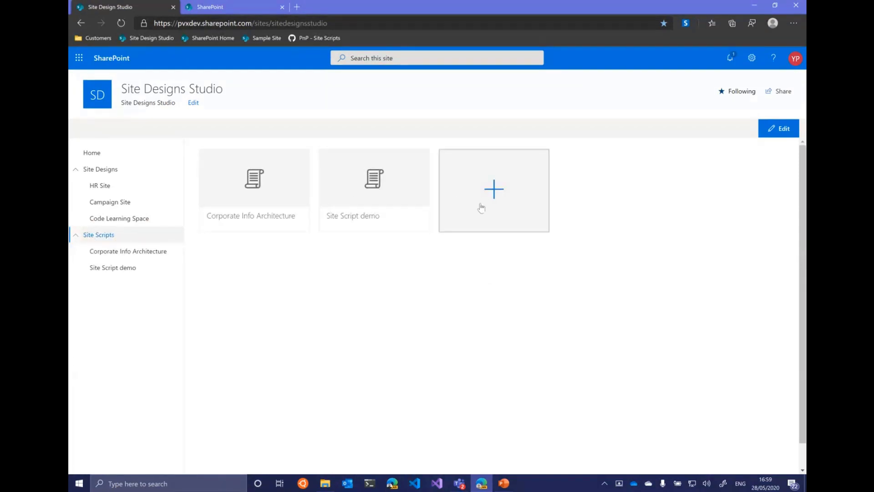
# Start adding a new site script and return to its creation options panel
pyautogui.click(498, 198)
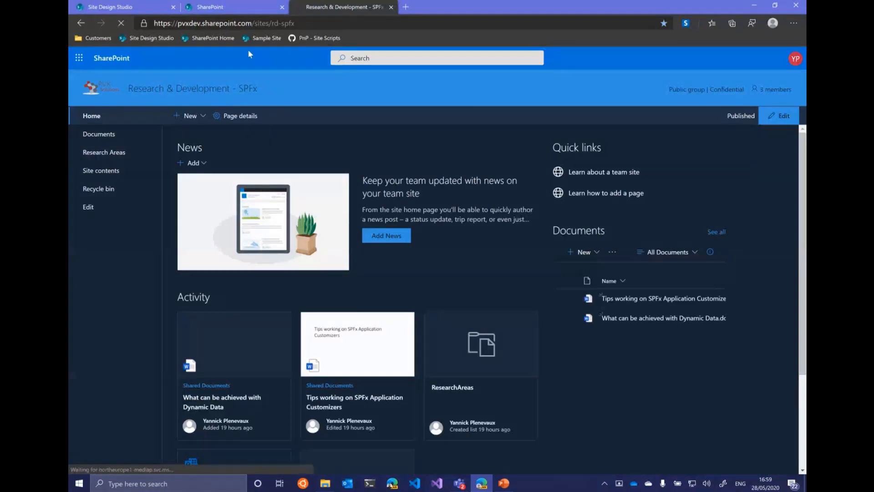
pyautogui.click(110, 7)
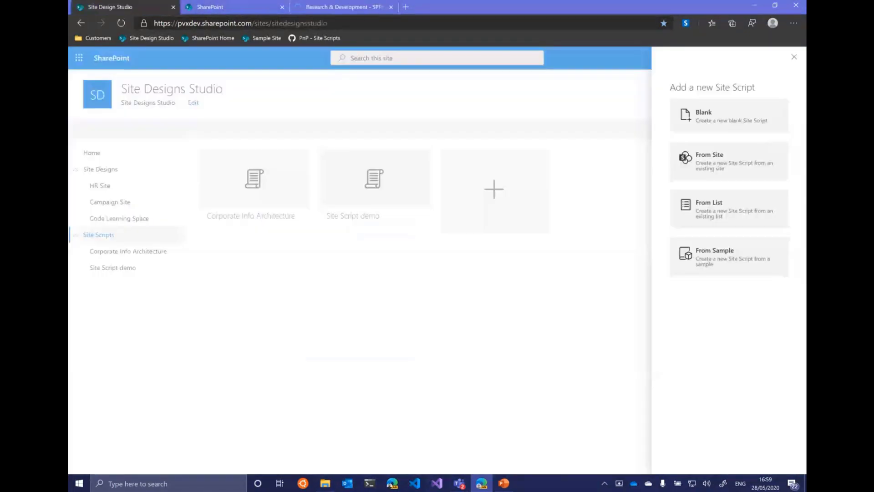
# Base a new site script on Research & Development - SPFx, including its Research Areas list
pyautogui.click(720, 168)
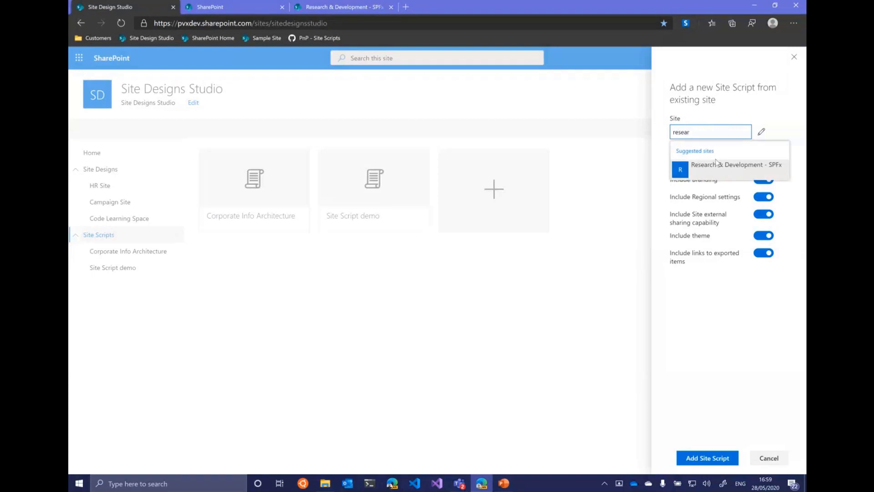
pyautogui.click(721, 170)
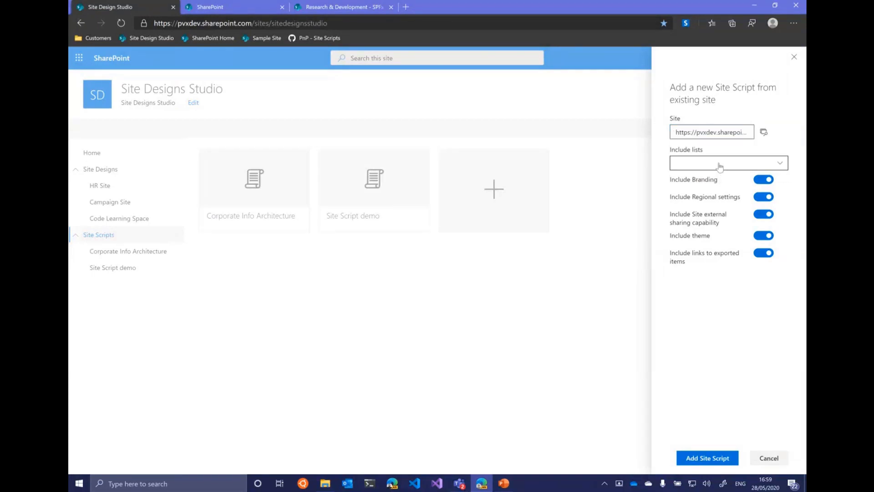
pyautogui.click(700, 163)
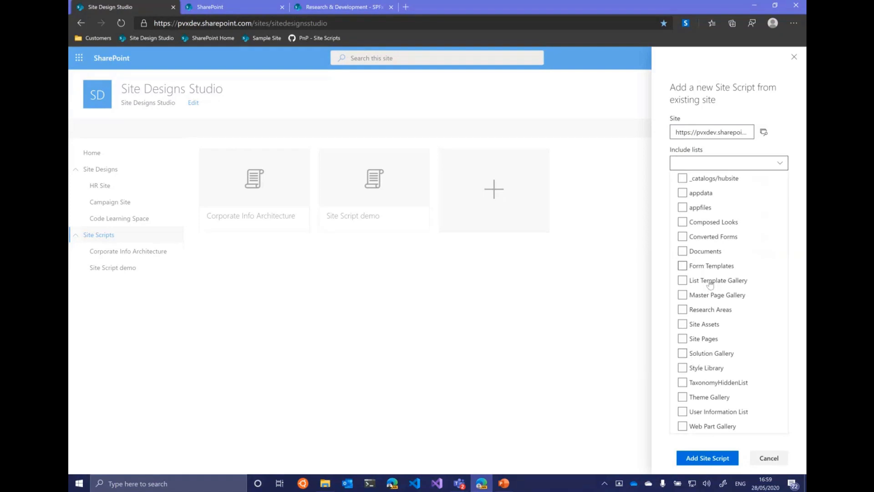
pyautogui.click(714, 310)
pyautogui.click(714, 310)
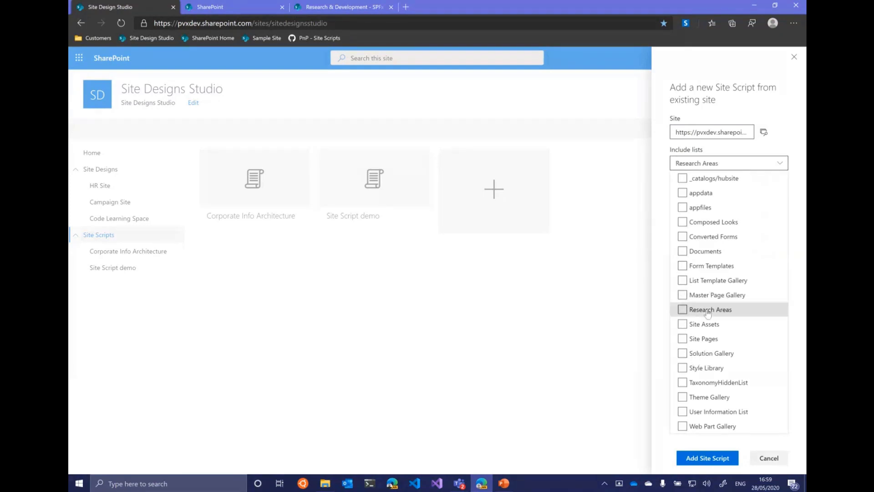
pyautogui.click(707, 445)
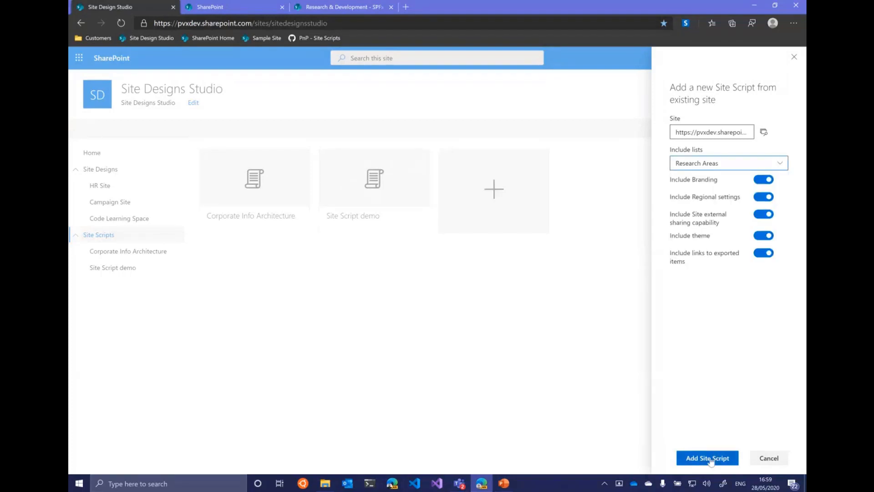
# Generate the site script from the chosen site and review its actions
pyautogui.click(711, 458)
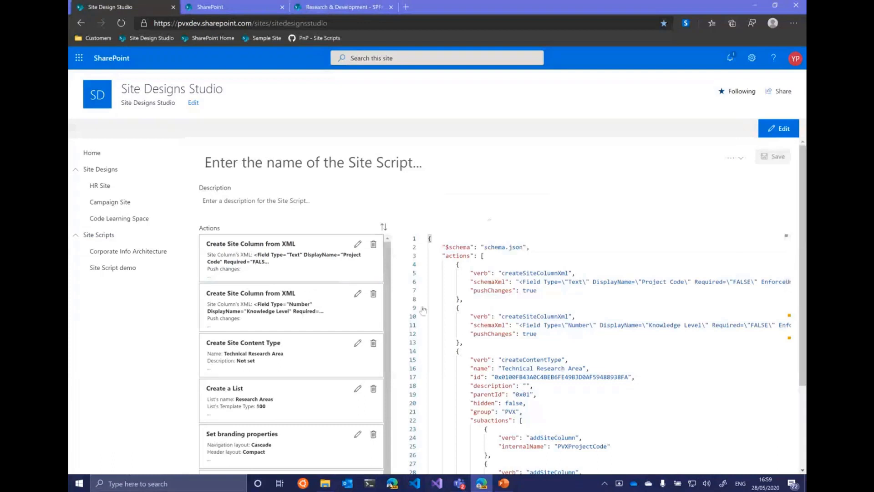
pyautogui.scroll(-3, 469, 352)
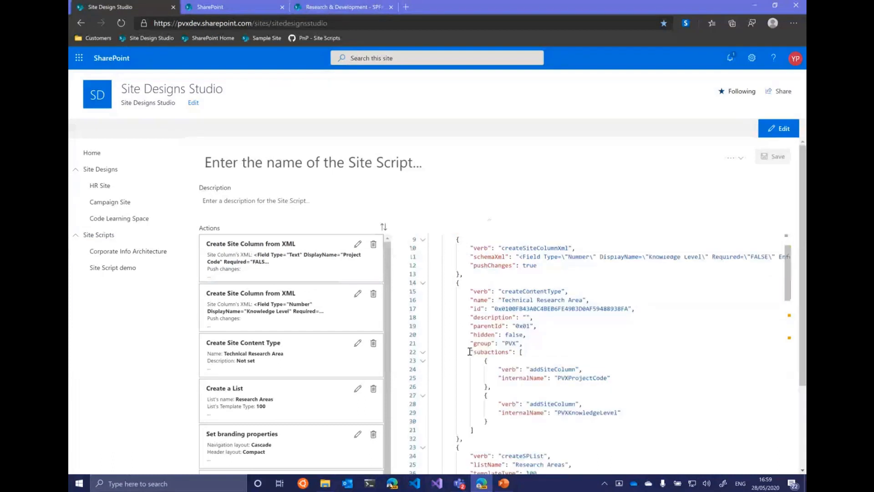
pyautogui.scroll(-10, 518, 359)
pyautogui.scroll(-3, 571, 368)
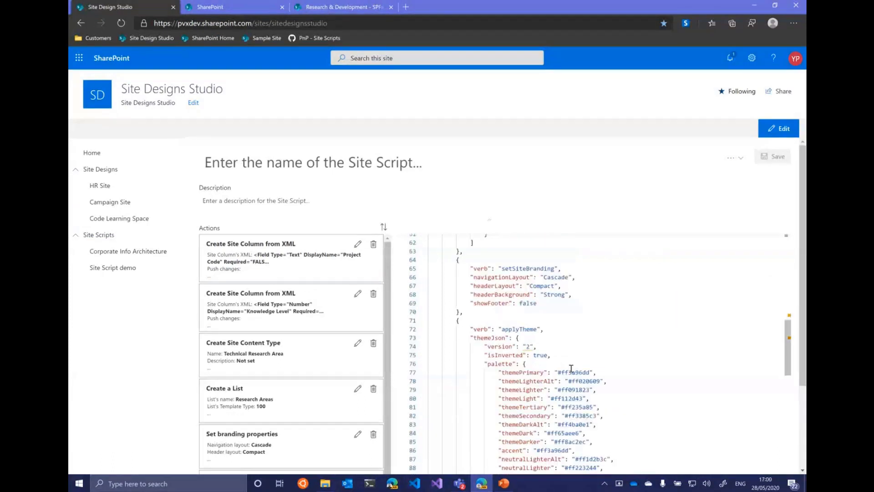
pyautogui.scroll(-3, 571, 368)
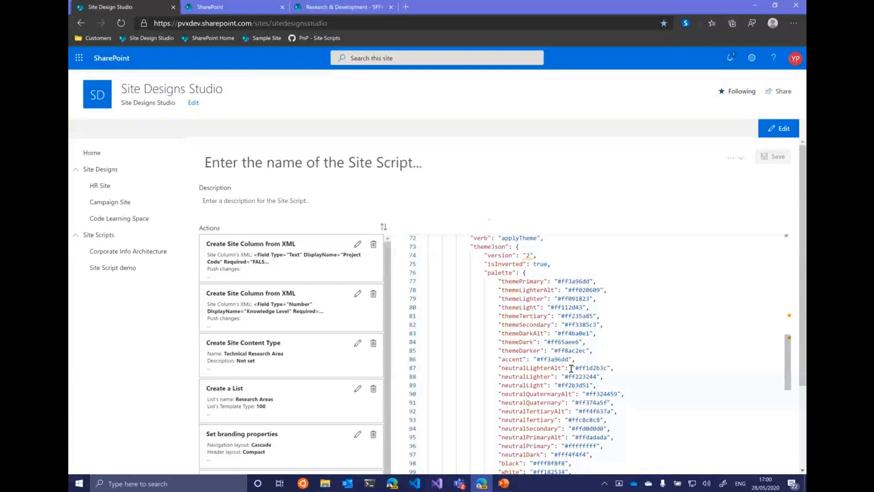
# Name the script 'test pnp', give it the description 'test pnp', and save it
pyautogui.click(259, 163)
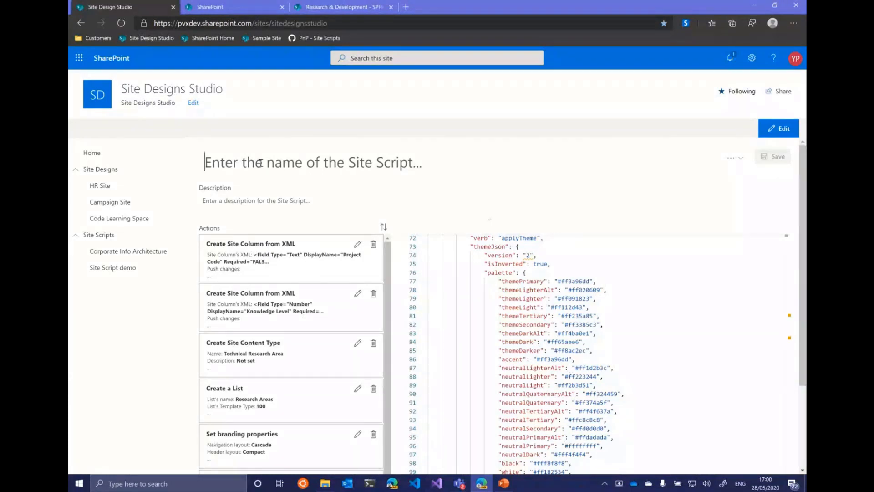
pyautogui.write('test pnp')
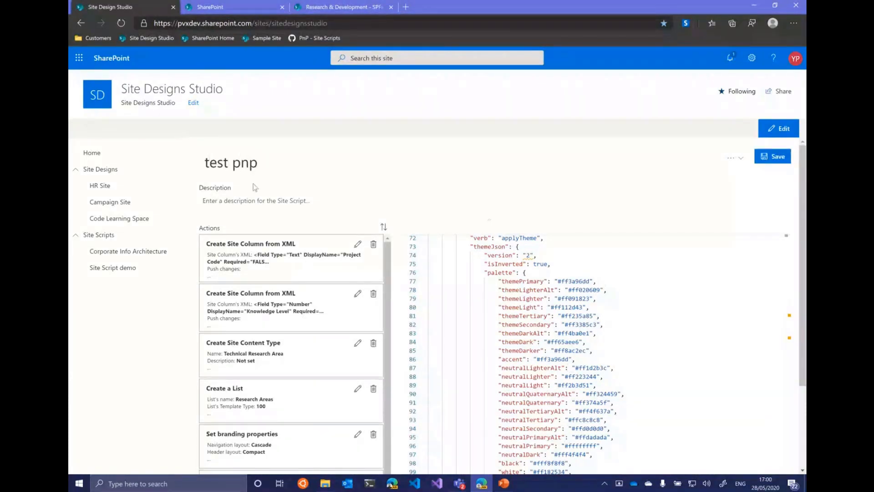
pyautogui.scroll(-1, 257, 161)
pyautogui.click(263, 154)
pyautogui.write('test pnp')
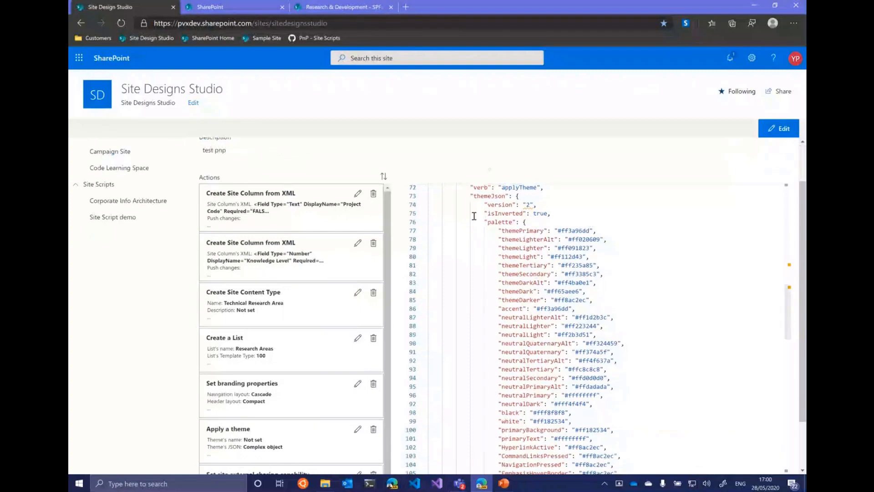
pyautogui.scroll(5, 592, 205)
pyautogui.scroll(1, 659, 159)
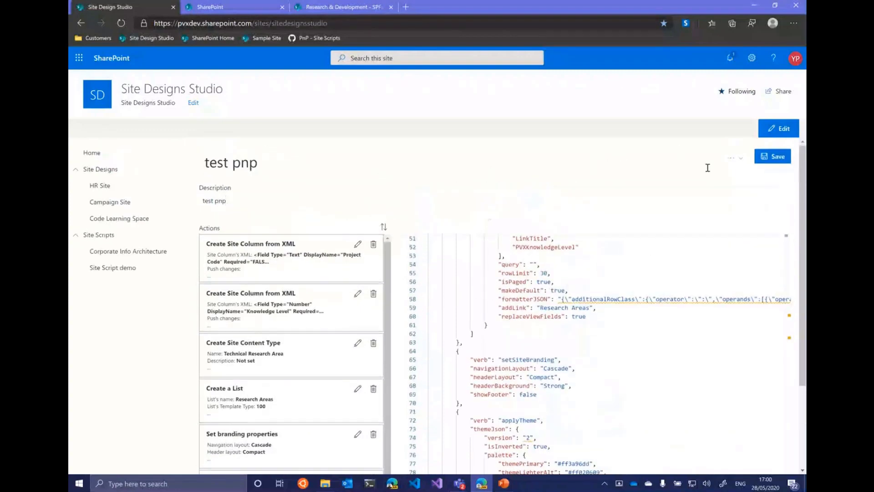
pyautogui.click(773, 157)
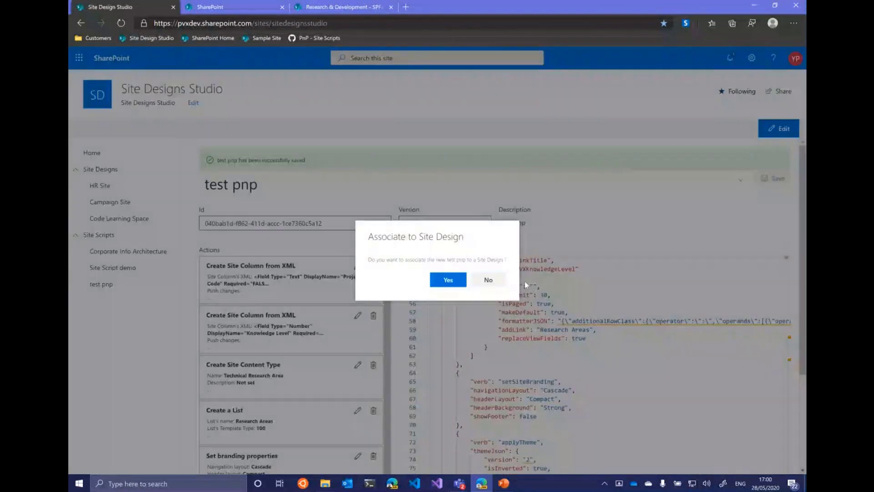
# Link test pnp to a new Team Site design named 'demo pnp' with description 'test'
pyautogui.click(447, 279)
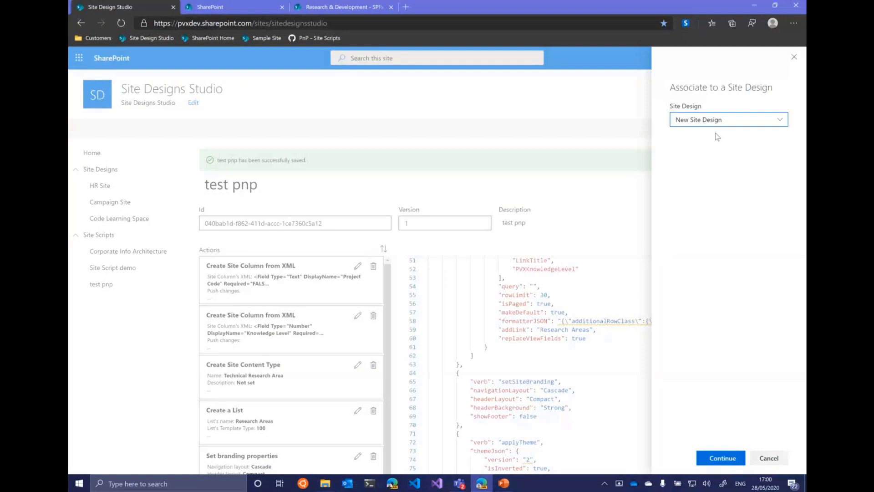
pyautogui.click(719, 458)
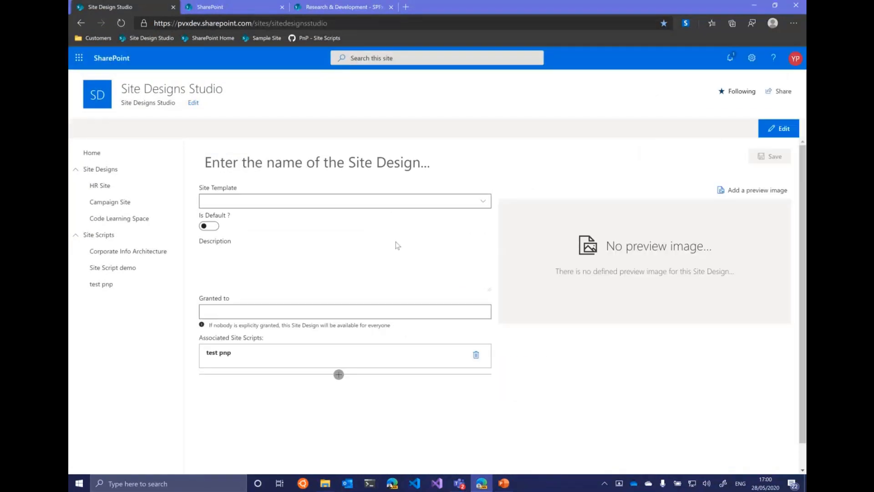
pyautogui.click(290, 164)
pyautogui.write('demo ')
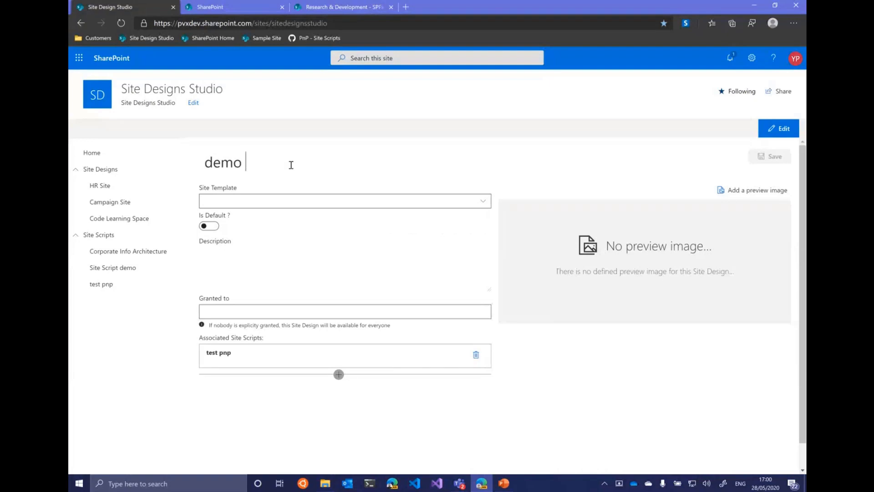
pyautogui.write('pnp')
pyautogui.click(283, 201)
pyautogui.click(269, 217)
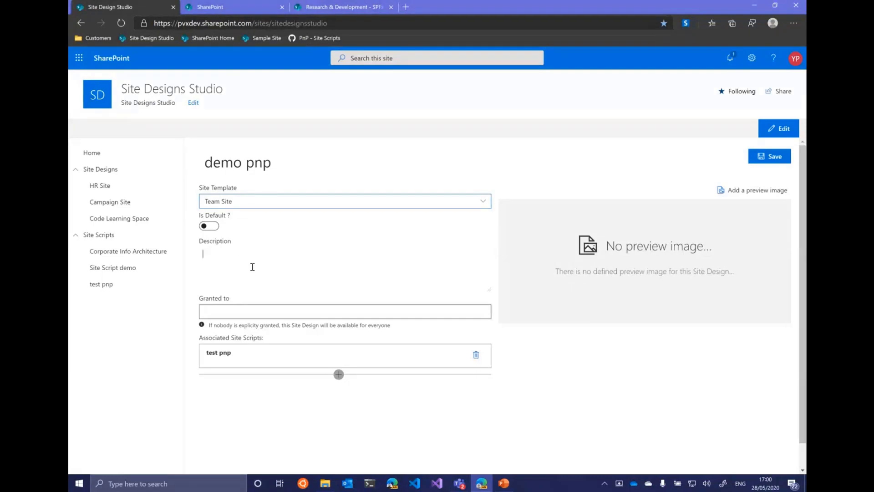
pyautogui.write('test')
# Upload agile.jpg as demo pnp's preview image, save the design, and switch to Research & Development
pyautogui.click(731, 196)
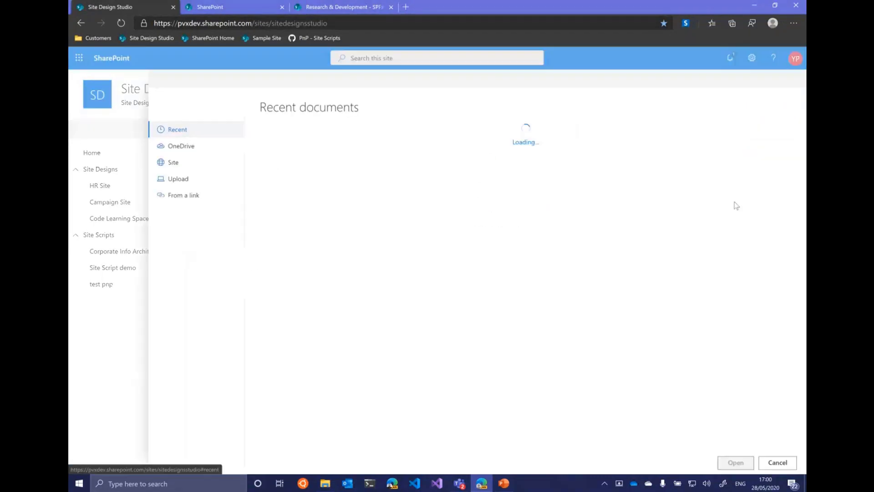
pyautogui.click(200, 180)
pyautogui.click(287, 128)
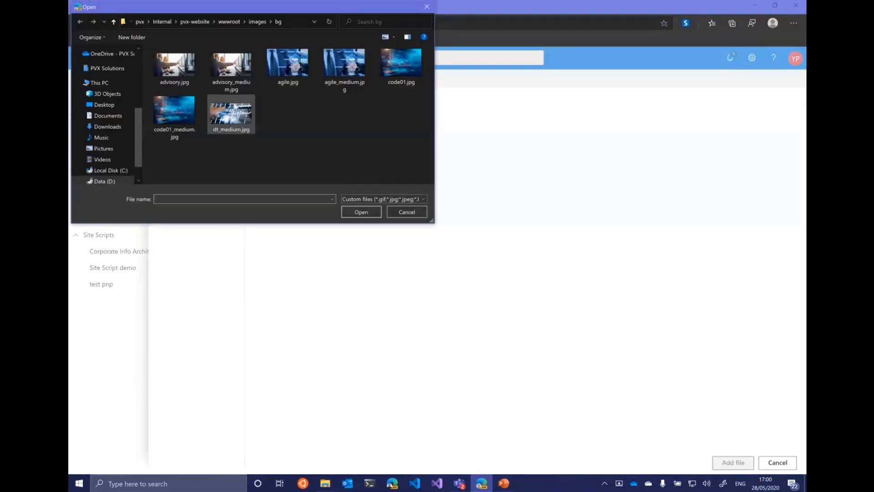
pyautogui.click(285, 69)
pyautogui.click(352, 212)
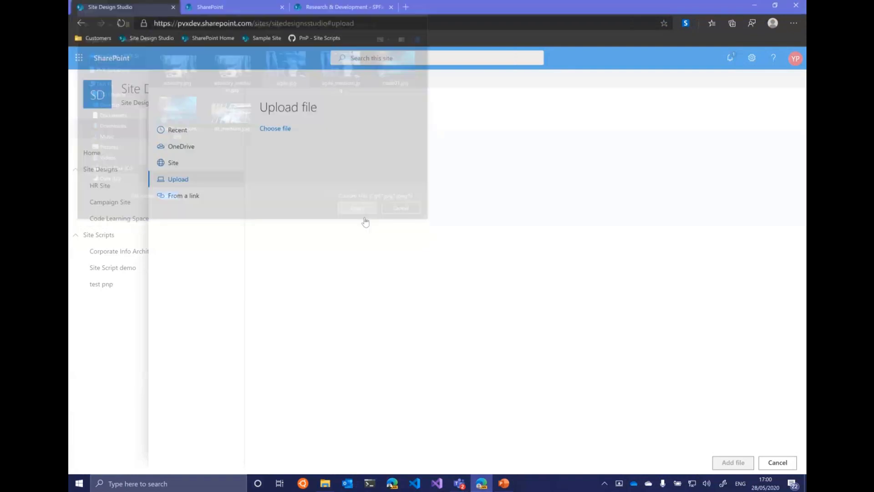
pyautogui.click(733, 462)
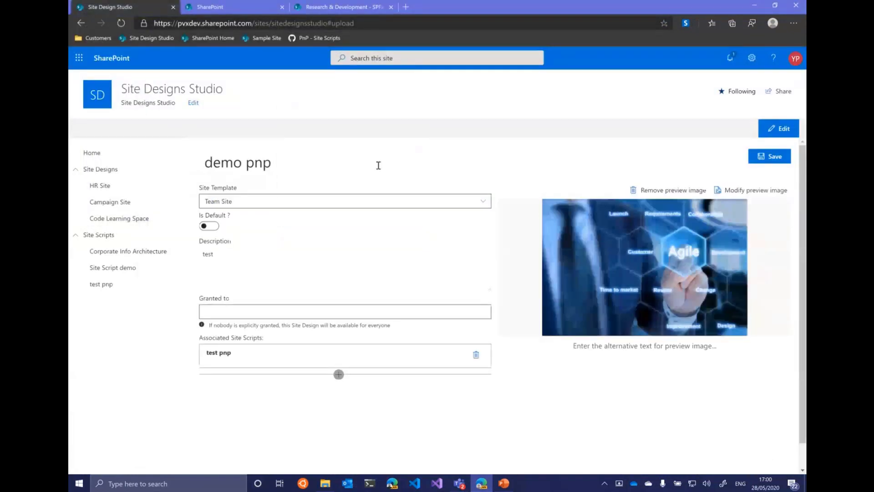
pyautogui.click(765, 158)
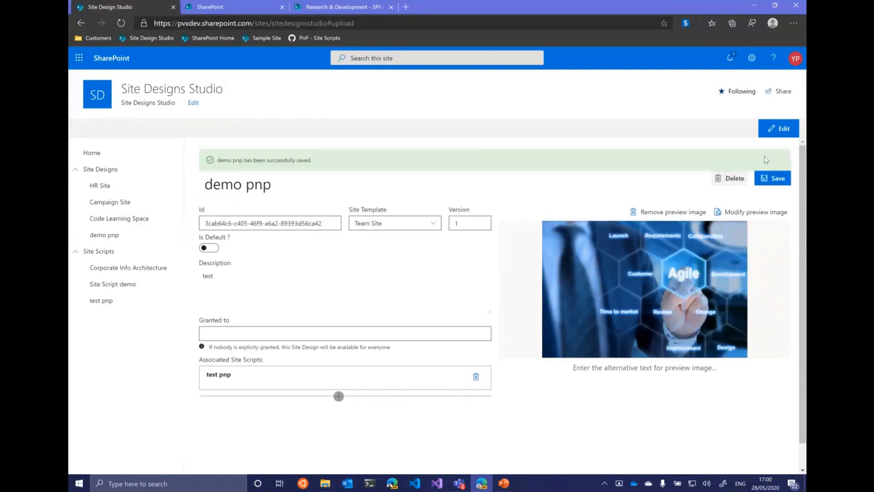
pyautogui.click(334, 7)
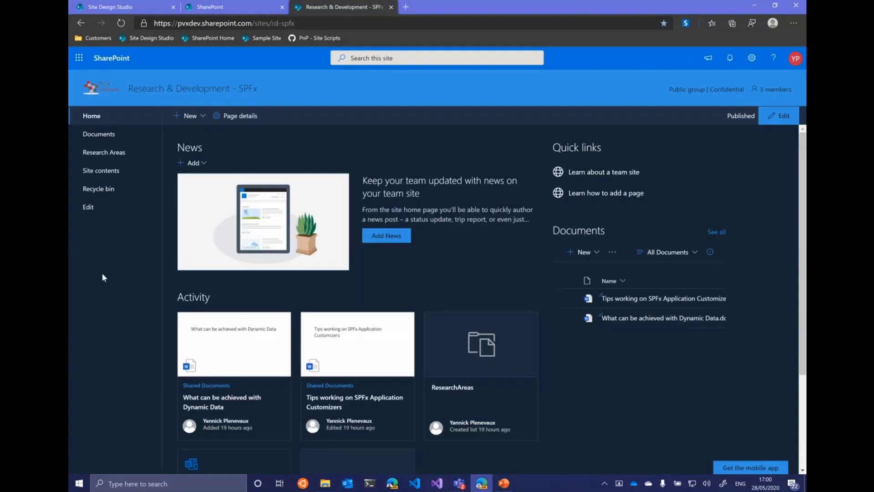
# Open the Research Areas list and inspect its new-item form, cancelling without saving
pyautogui.click(111, 157)
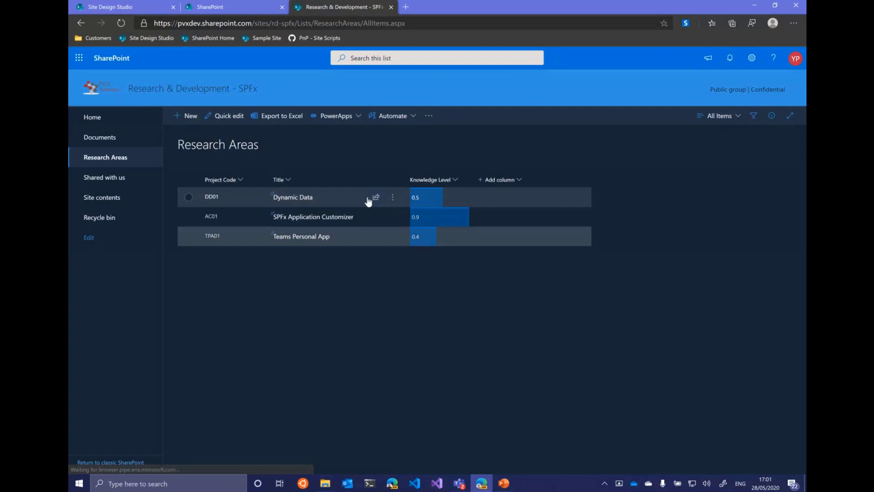
pyautogui.click(190, 116)
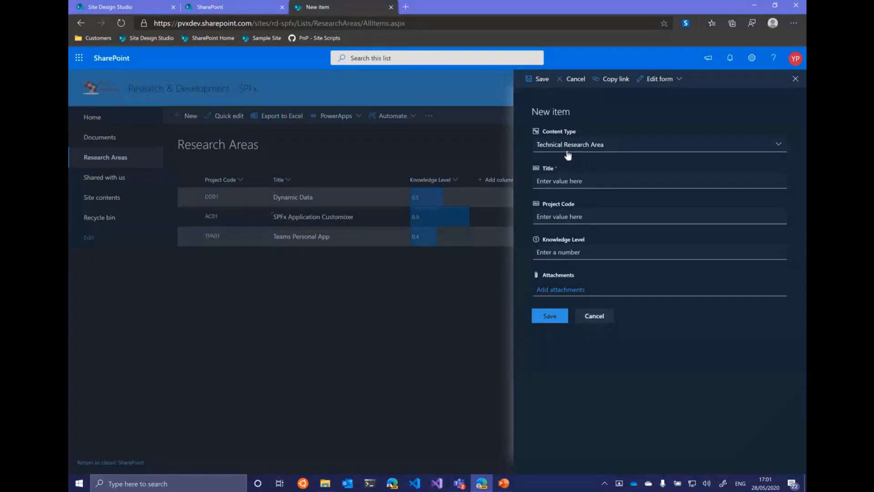
pyautogui.click(600, 315)
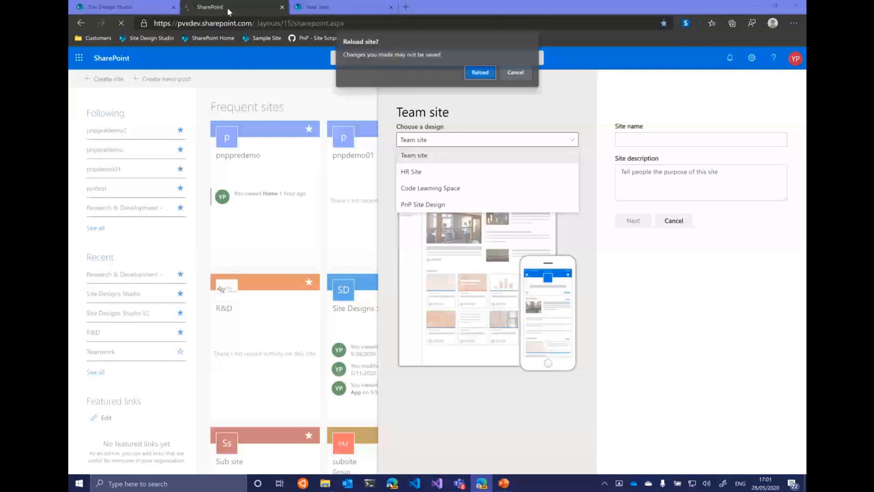
# Create the team site 'demopnp01' using the demo pnp design and finish the wizard
pyautogui.press('Return')
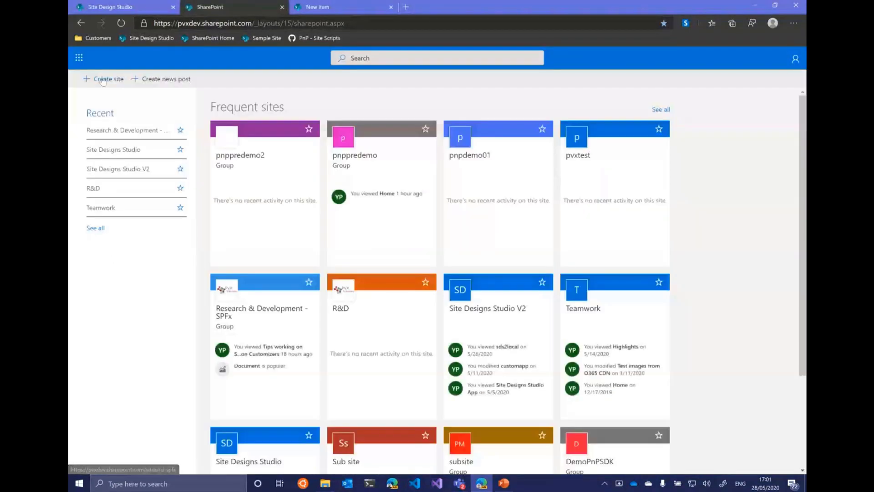
pyautogui.click(93, 79)
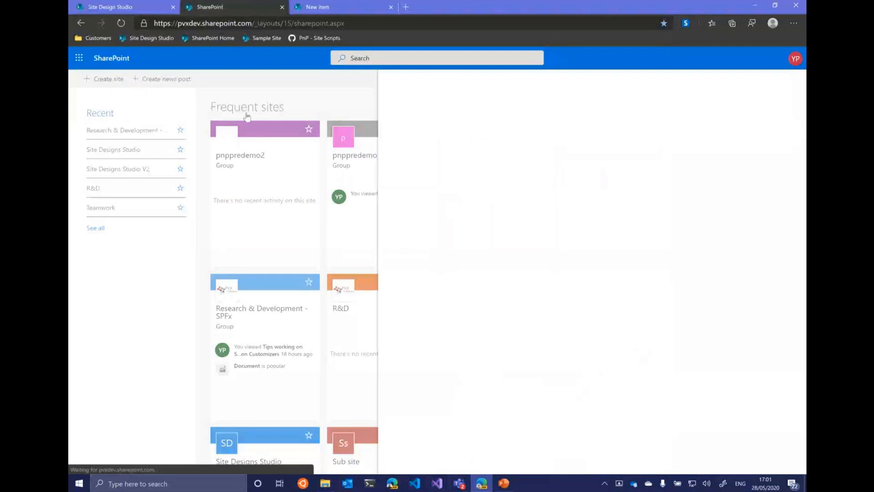
pyautogui.click(473, 211)
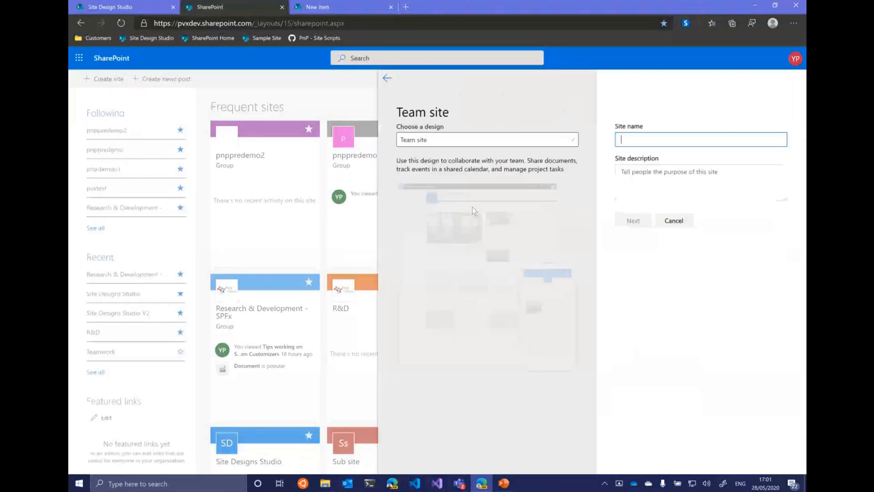
pyautogui.click(514, 142)
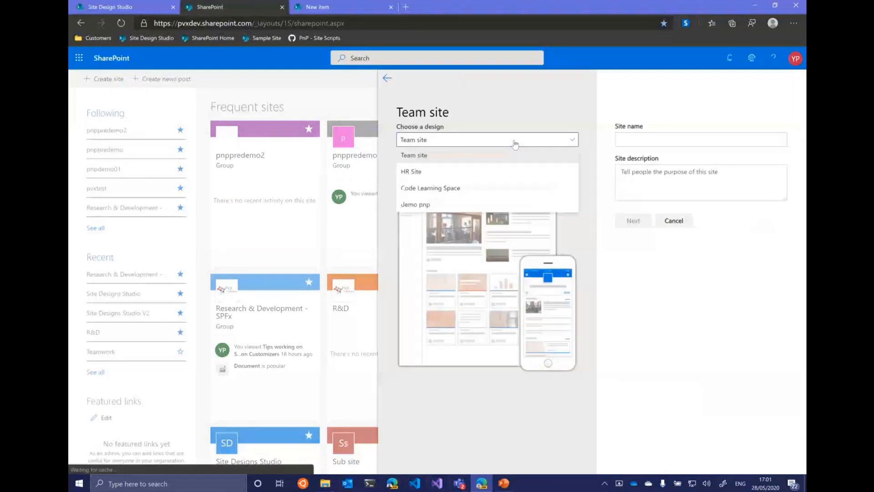
pyautogui.click(448, 204)
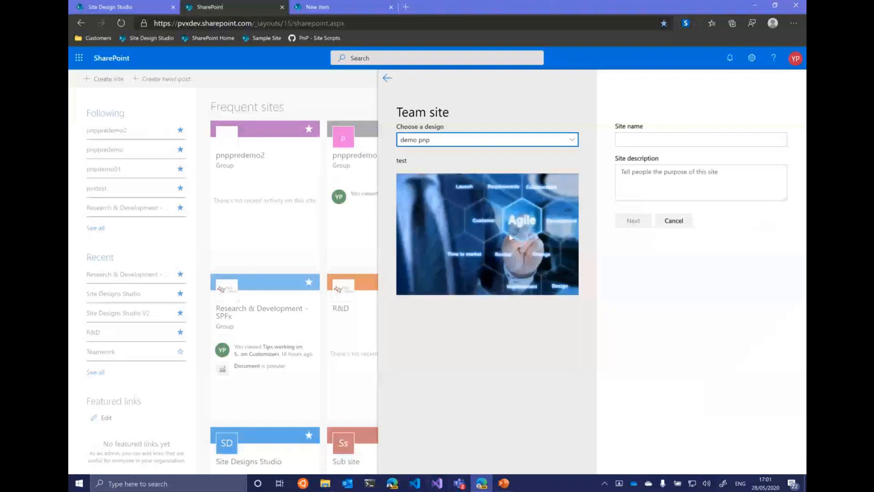
pyautogui.click(633, 136)
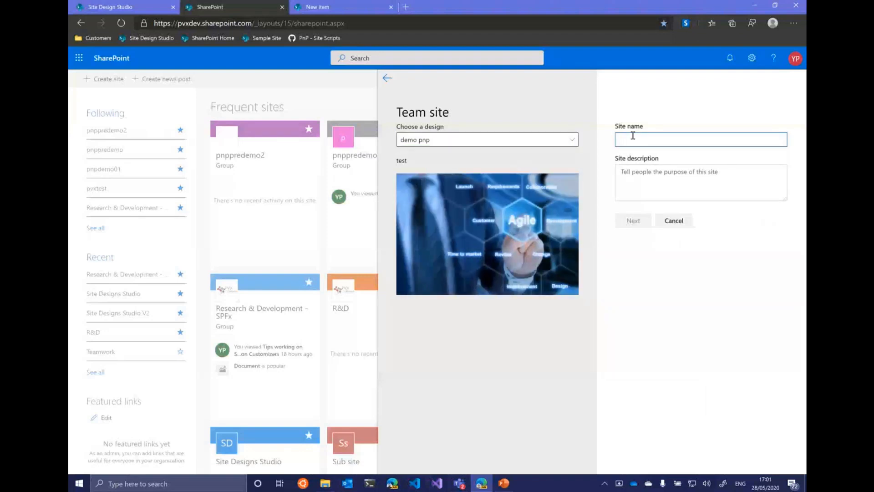
pyautogui.write('demopnp01')
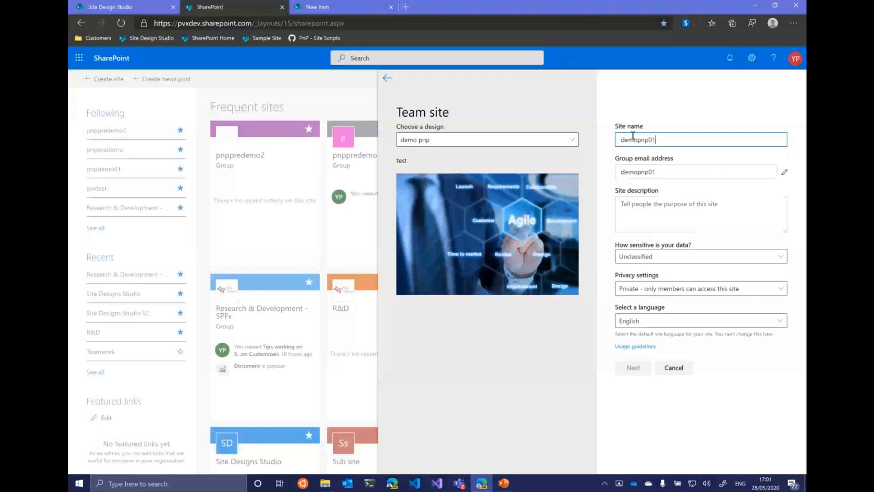
pyautogui.doubleClick(633, 136)
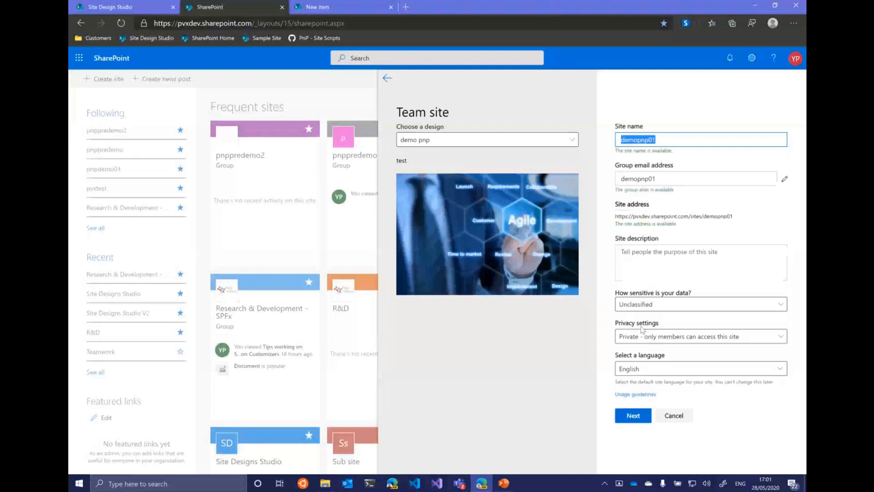
pyautogui.click(634, 415)
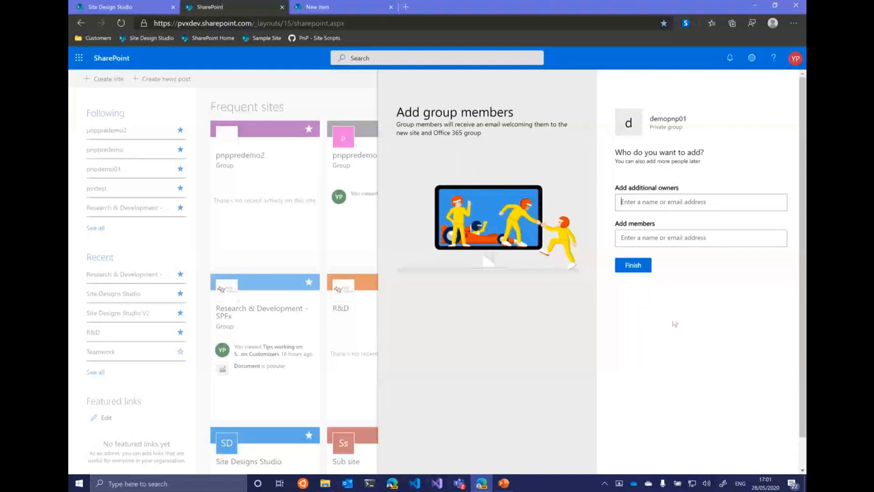
pyautogui.click(627, 269)
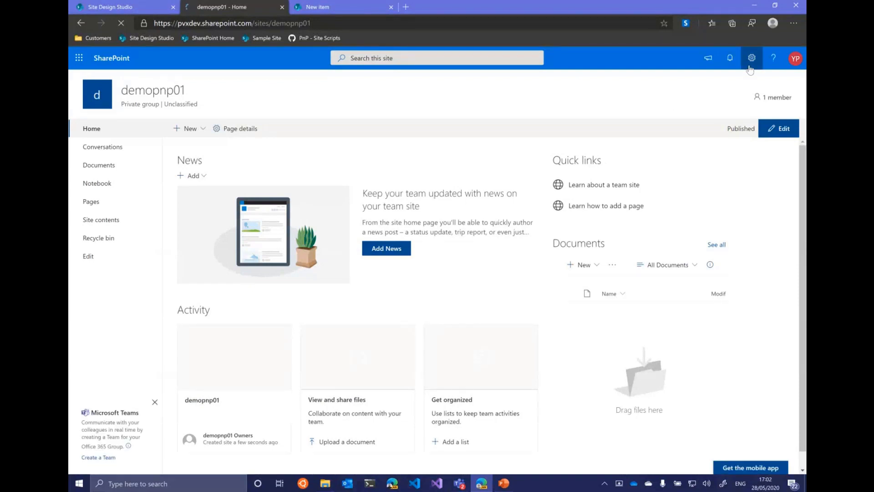
# Review the demo pnp actions applied to demopnp01 in the Site designs pane, then close it
pyautogui.click(751, 58)
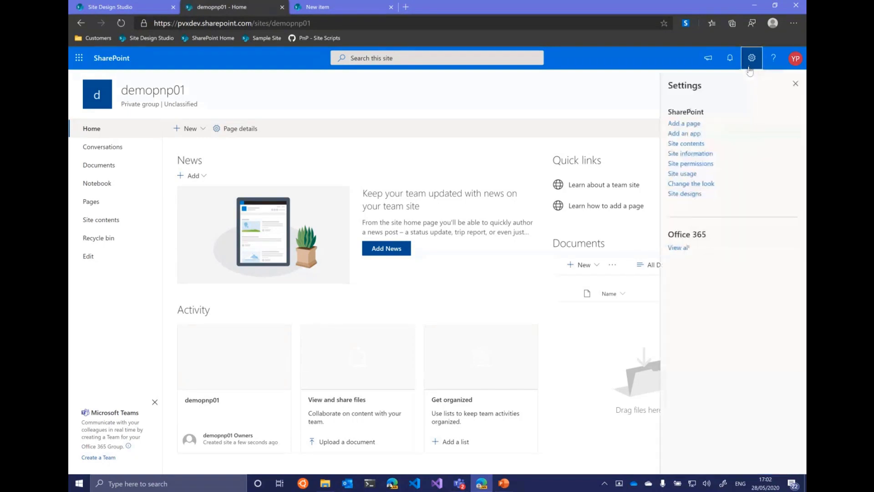
pyautogui.click(691, 195)
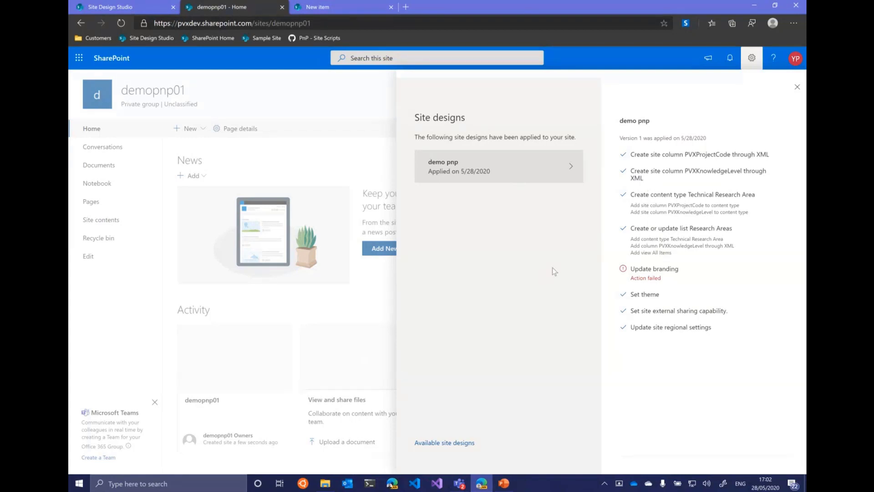
pyautogui.click(261, 171)
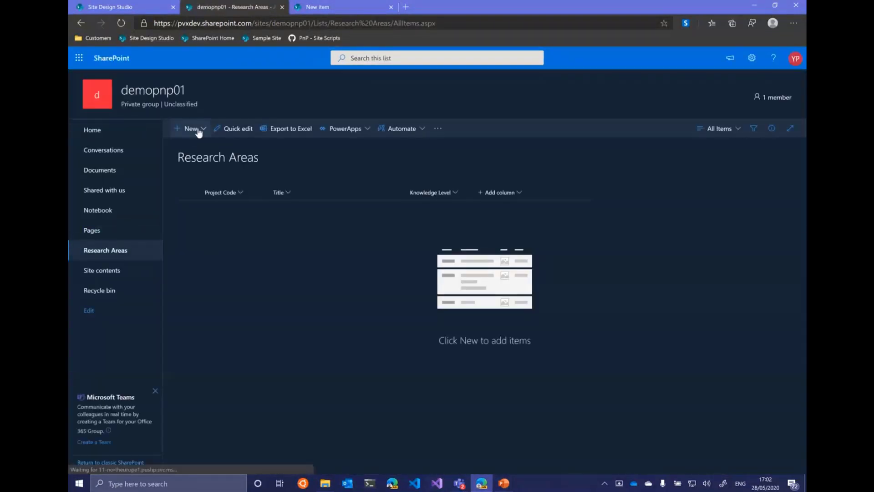
# Add and save a Technical Research Area item with Title test, Project Code test, Knowledge Level 50
pyautogui.click(190, 128)
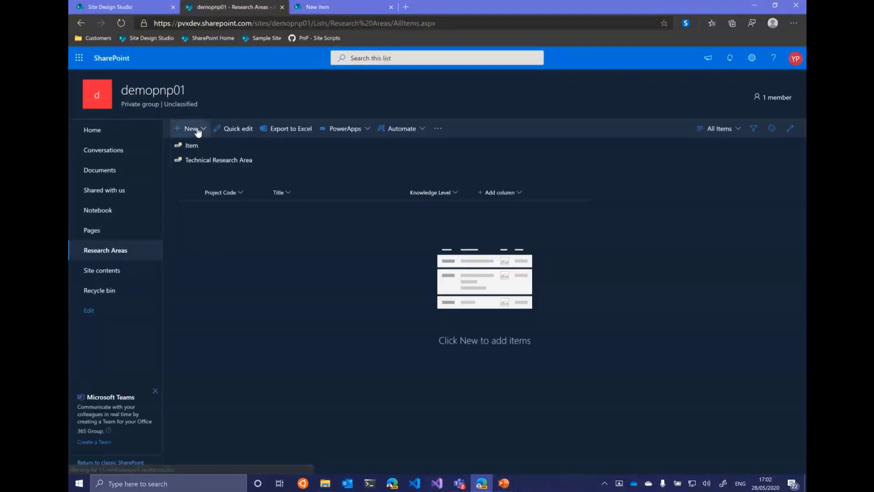
pyautogui.click(205, 160)
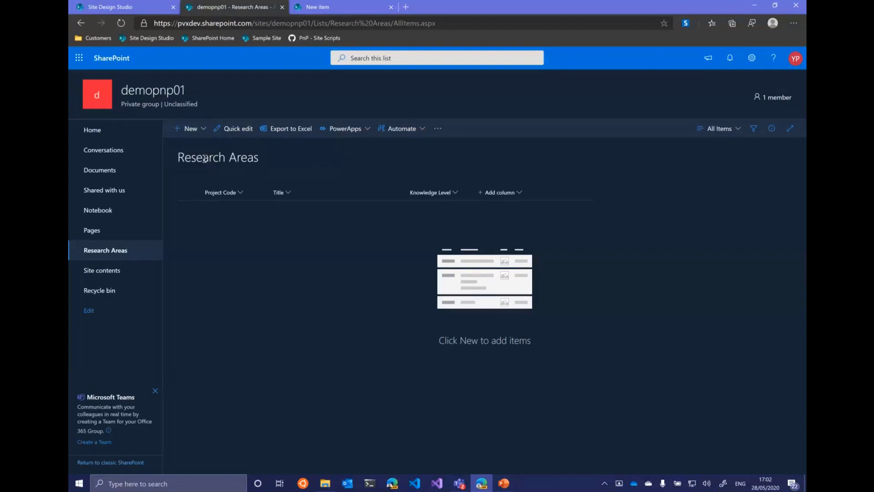
pyautogui.click(559, 181)
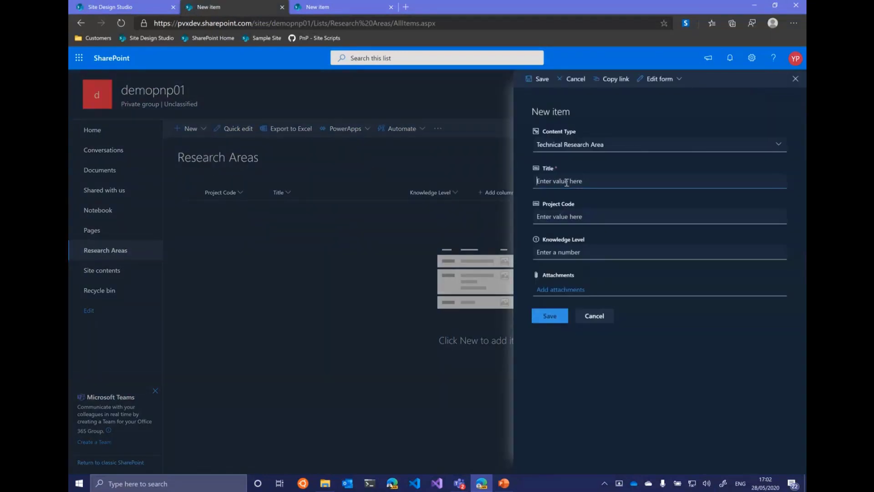
pyautogui.click(583, 206)
pyautogui.click(581, 217)
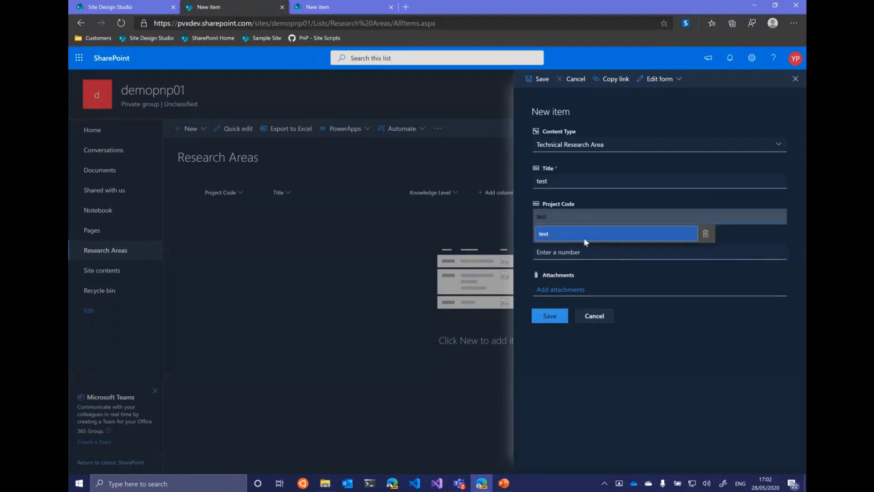
pyautogui.click(580, 232)
pyautogui.click(577, 252)
pyautogui.write('50')
pyautogui.click(556, 319)
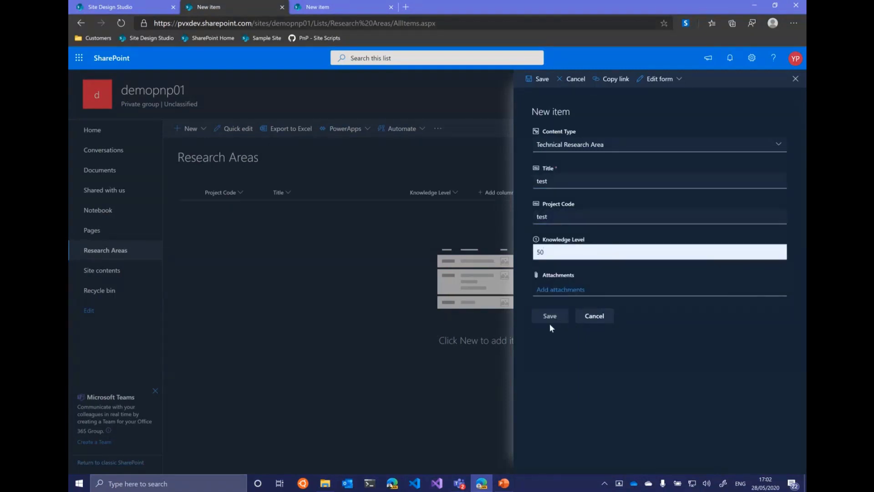
pyautogui.click(546, 321)
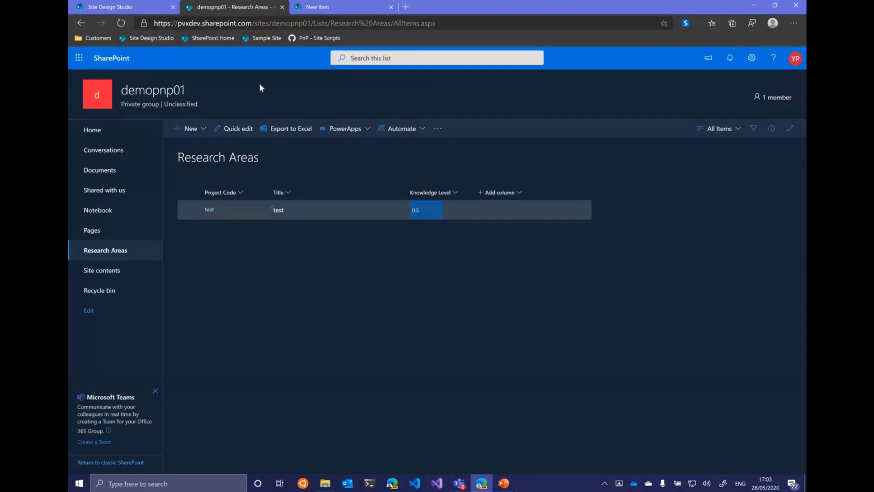
# Back in Site Designs Studio, open the test pnp site script from the Site Scripts list
pyautogui.click(136, 7)
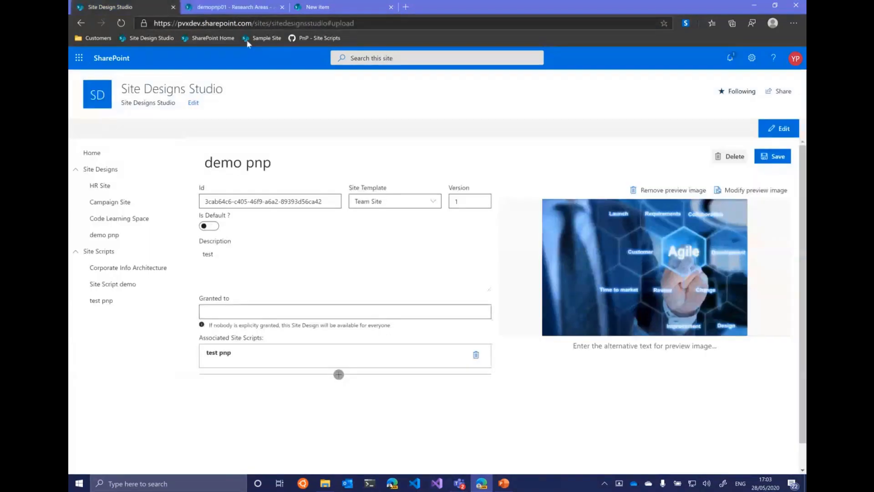
pyautogui.click(109, 253)
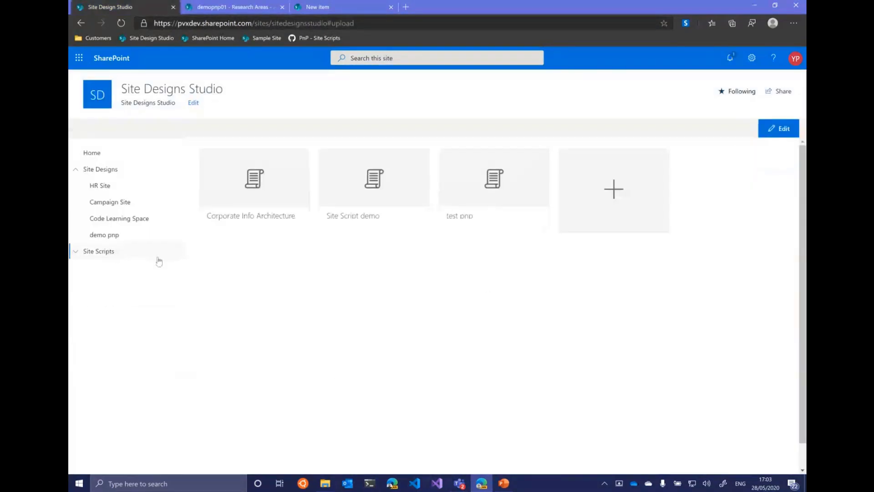
pyautogui.click(478, 197)
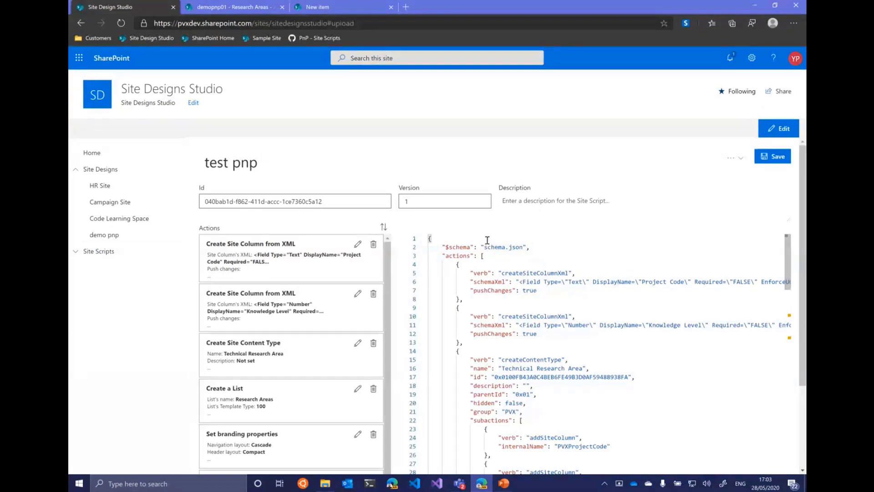
# Export the test pnp site script as a PnP PowerShell zip package
pyautogui.click(742, 158)
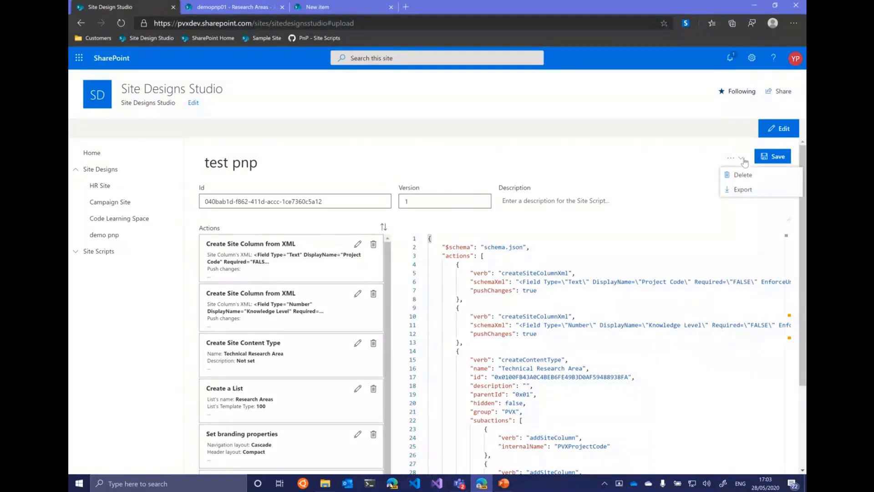
pyautogui.click(743, 189)
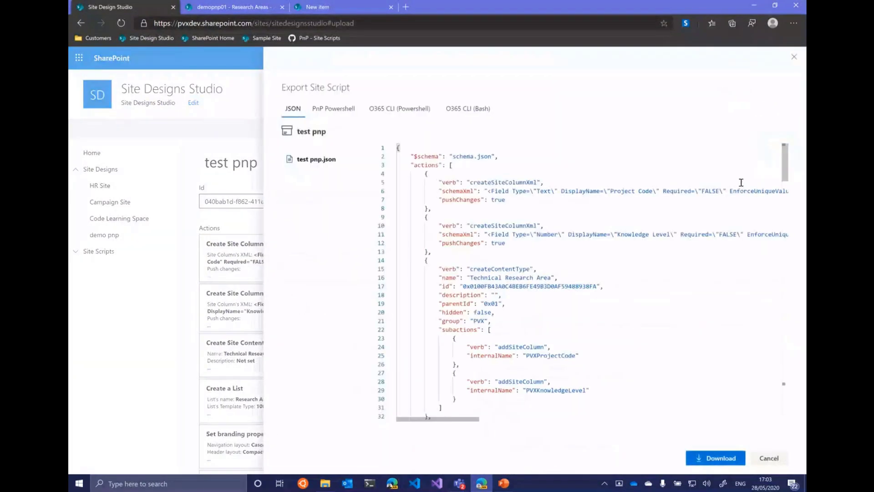
pyautogui.click(334, 113)
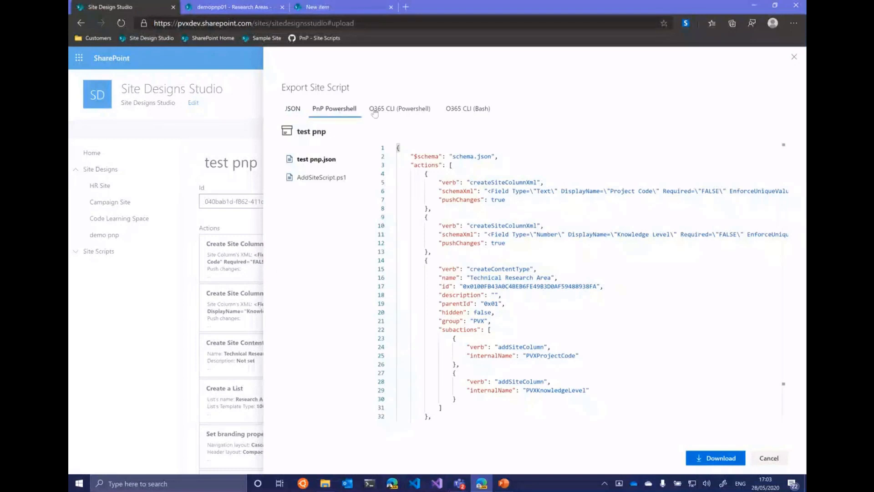
pyautogui.click(294, 112)
pyautogui.click(321, 111)
pyautogui.click(716, 458)
# Check test pnp.zip holds test pnp.json and AddSiteScript.ps1, then close the export panel
pyautogui.click(130, 463)
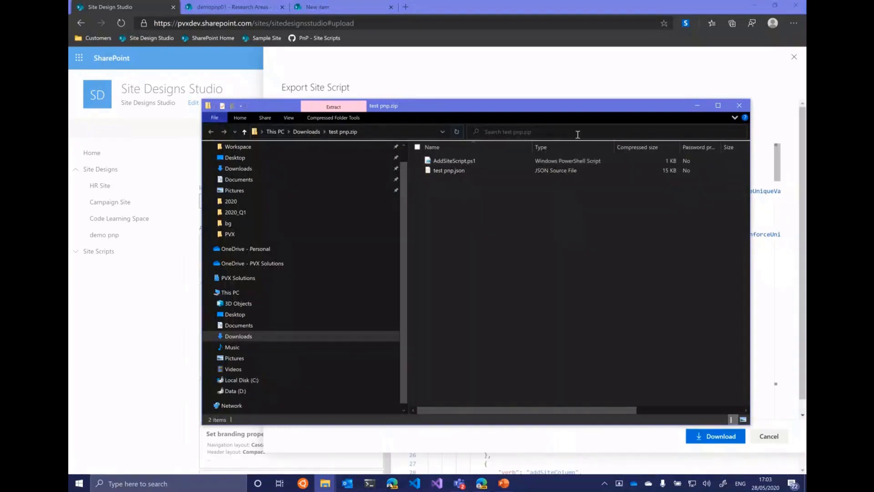
pyautogui.click(739, 105)
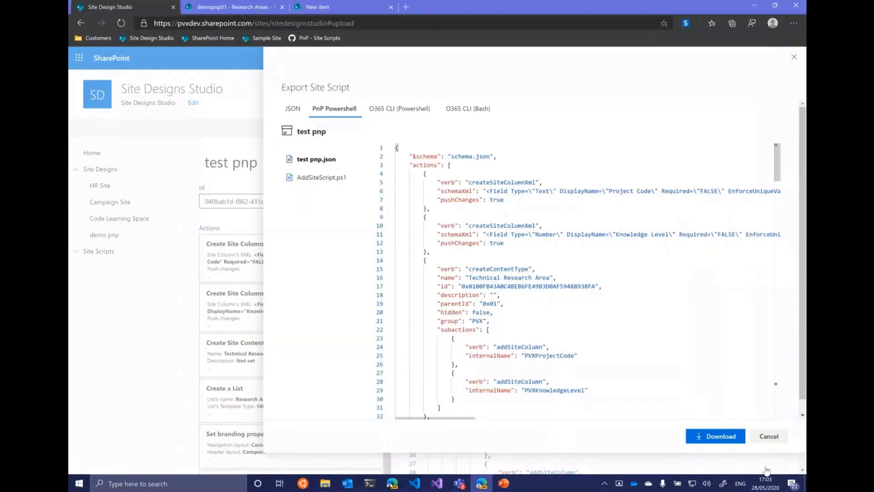
pyautogui.click(768, 436)
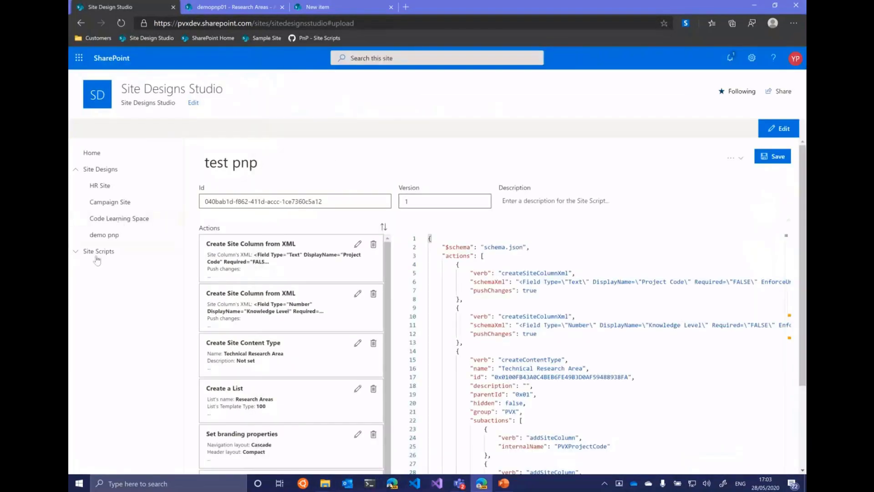
# Start adding a new site script and open the PnP - Site Scripts GitHub repository
pyautogui.click(99, 253)
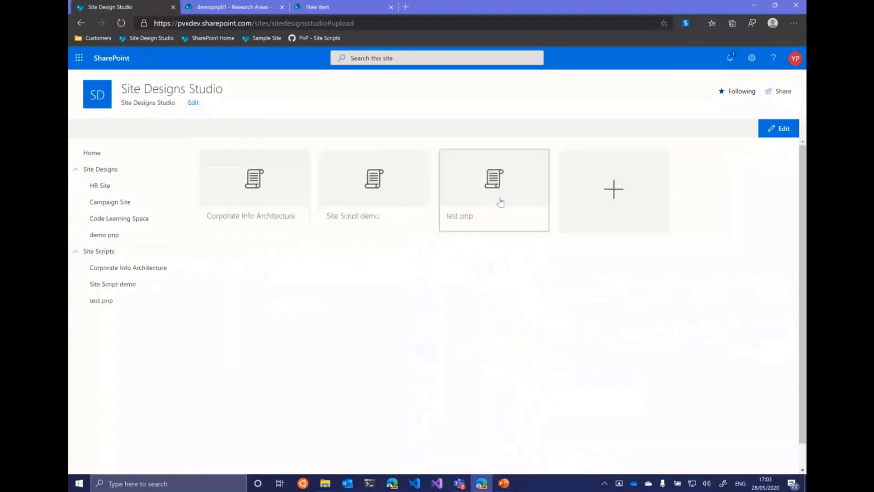
pyautogui.click(587, 189)
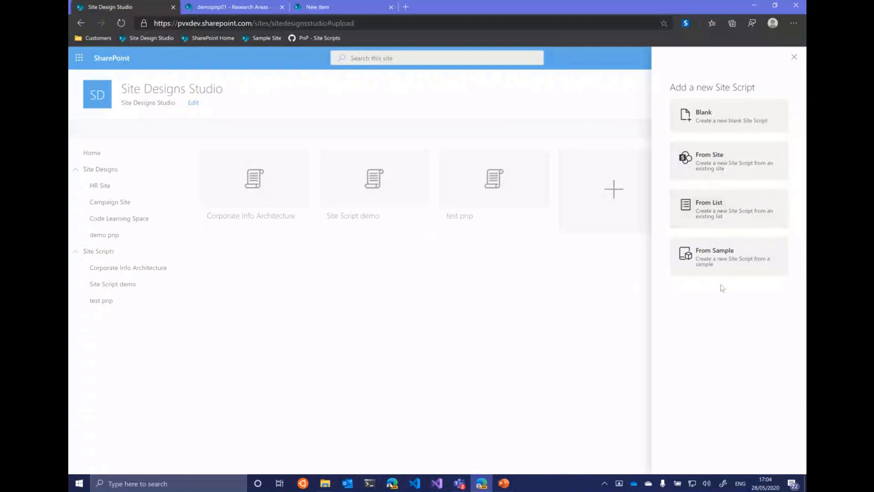
pyautogui.click(725, 260)
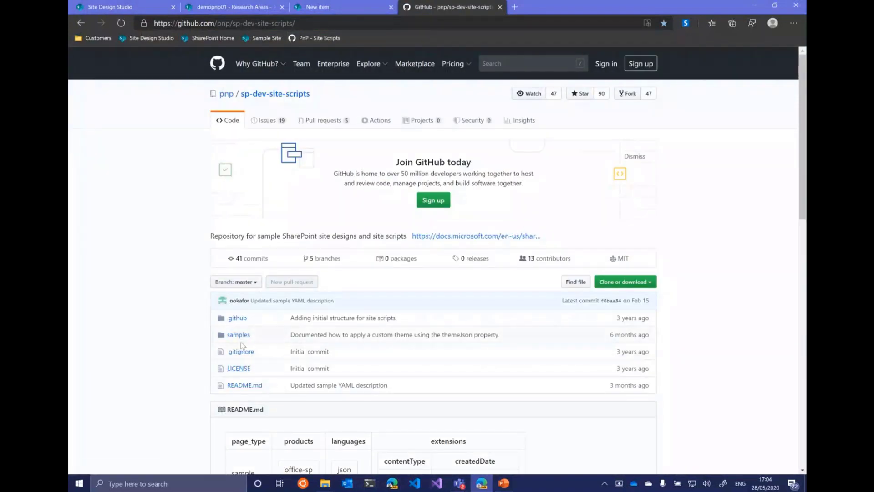
# Browse the repository's samples folder, then return to Site Designs Studio
pyautogui.click(241, 339)
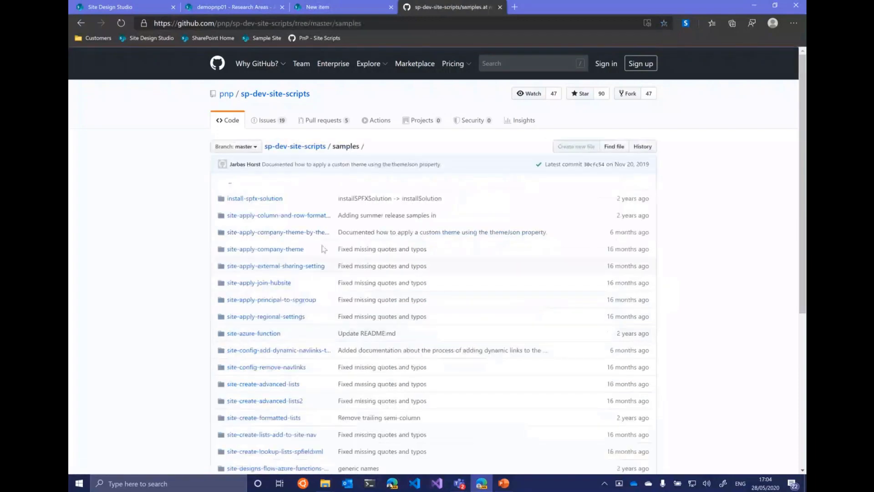
pyautogui.scroll(-4, 297, 353)
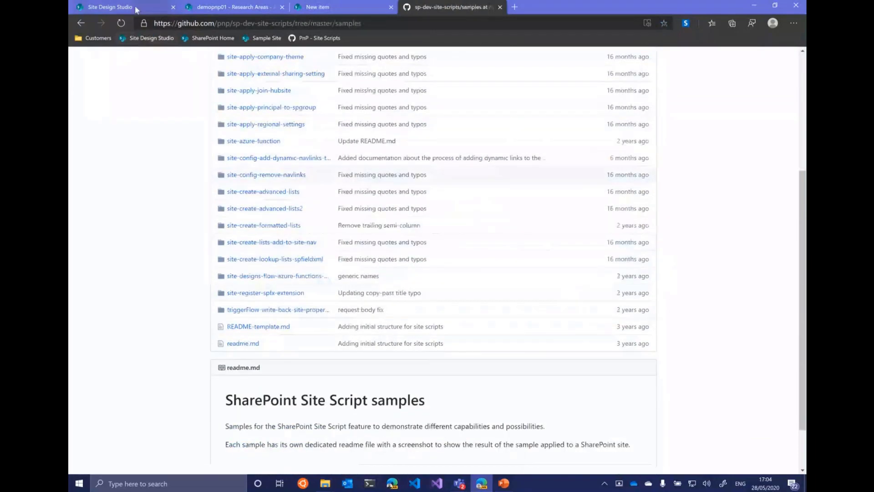
pyautogui.click(135, 6)
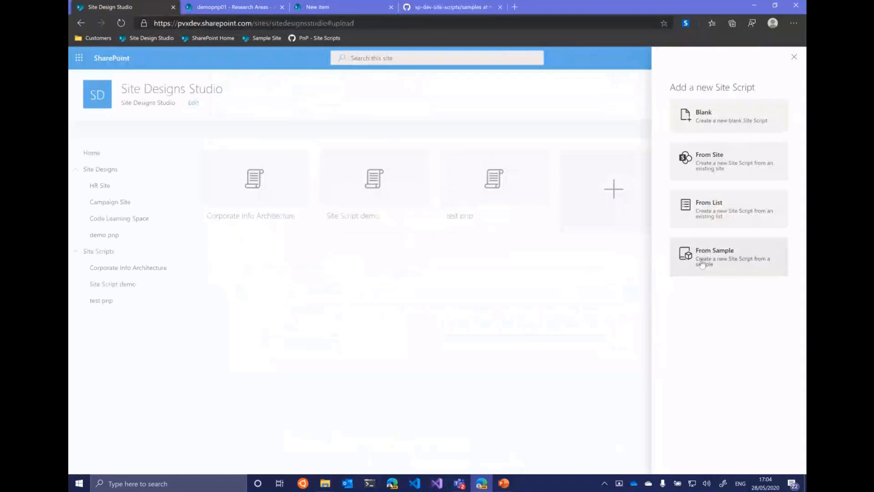
# Open the From Sample gallery of PnP site script samples
pyautogui.click(727, 256)
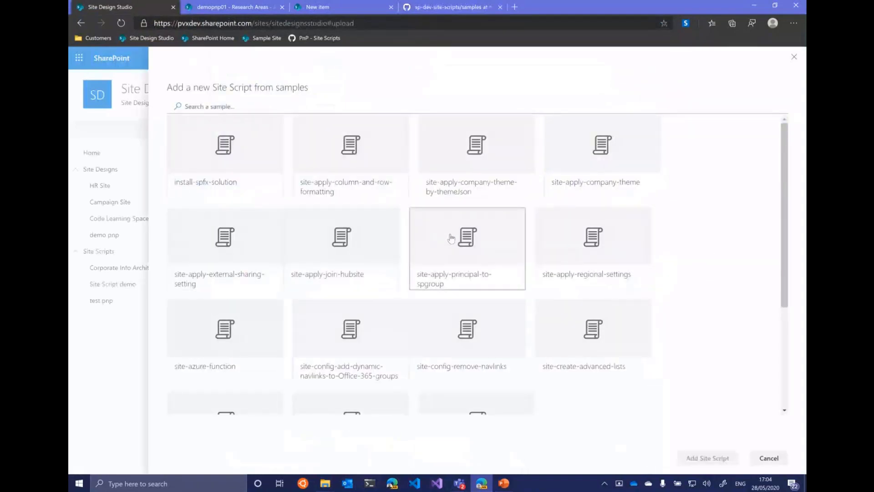
pyautogui.scroll(-3, 504, 290)
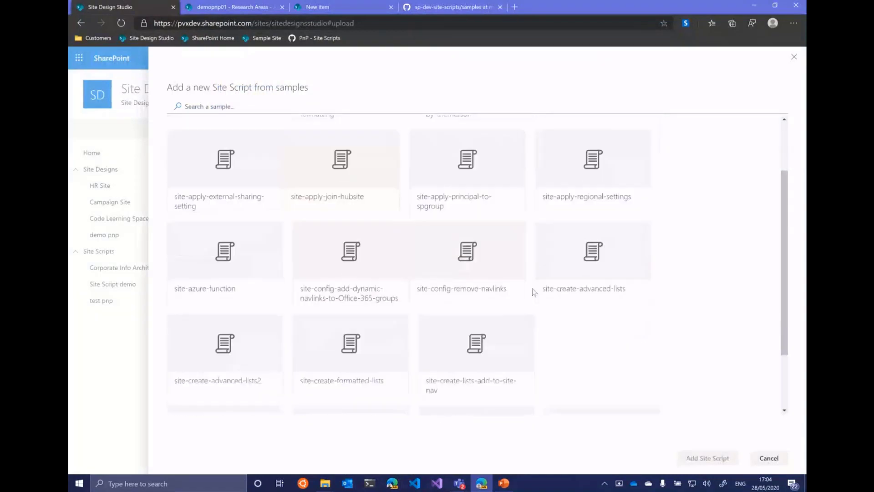
pyautogui.scroll(3, 505, 290)
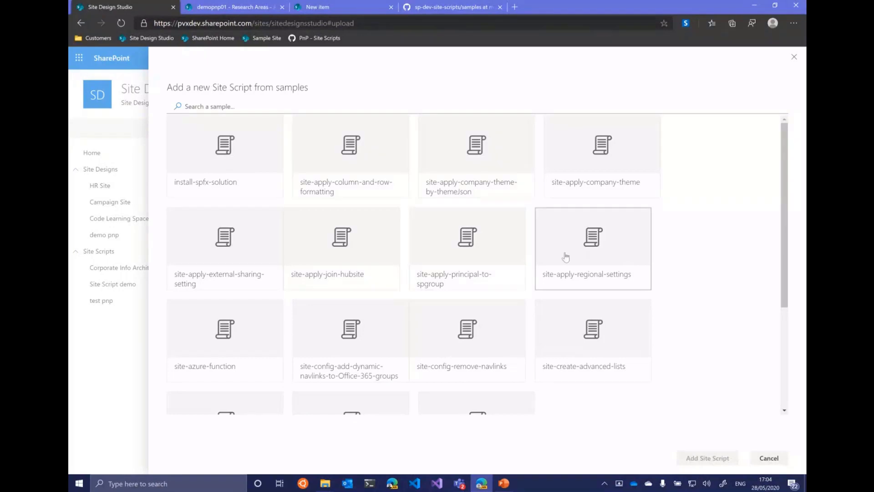
# Pick the install-spfx-solution sample, review its JSON, and add it as a site script
pyautogui.click(241, 162)
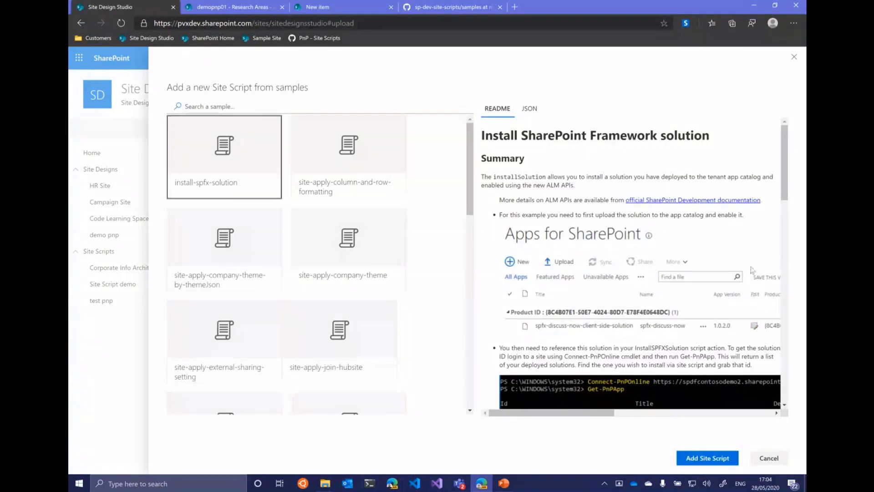
pyautogui.scroll(-5, 749, 291)
pyautogui.scroll(1, 747, 298)
pyautogui.scroll(5, 747, 294)
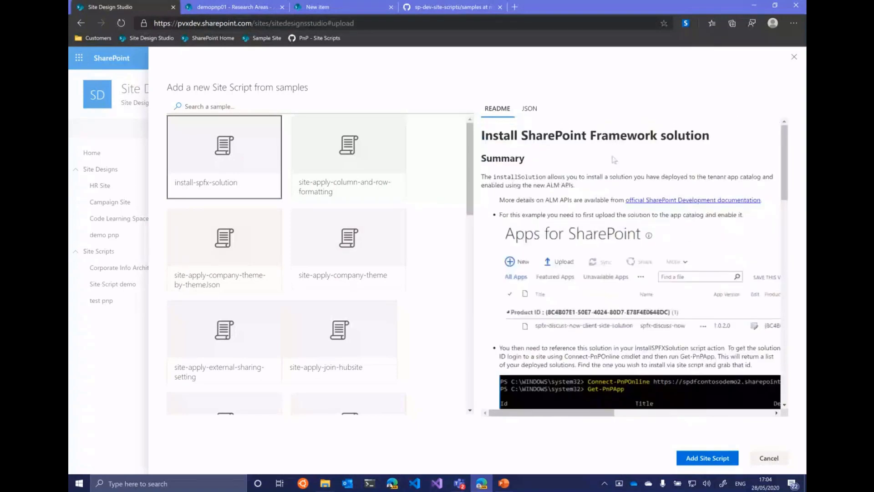
pyautogui.click(529, 109)
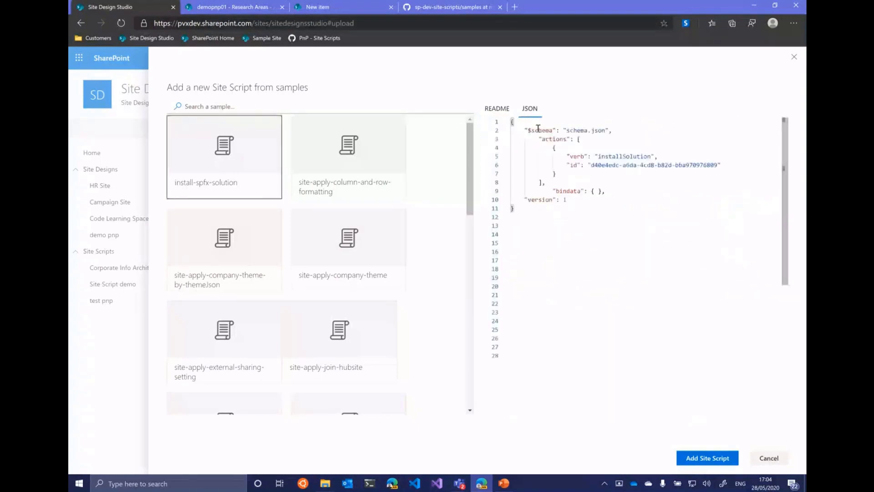
pyautogui.click(713, 459)
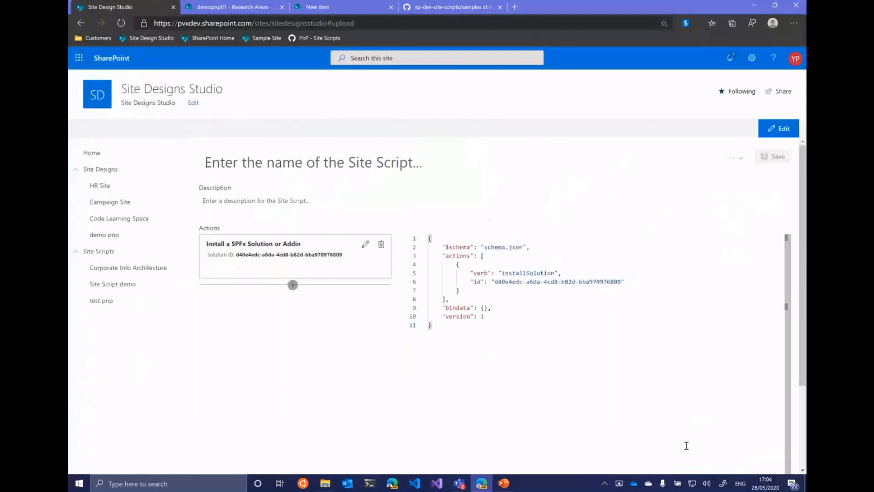
pyautogui.moveTo(521, 315); pyautogui.dragTo(466, 255)
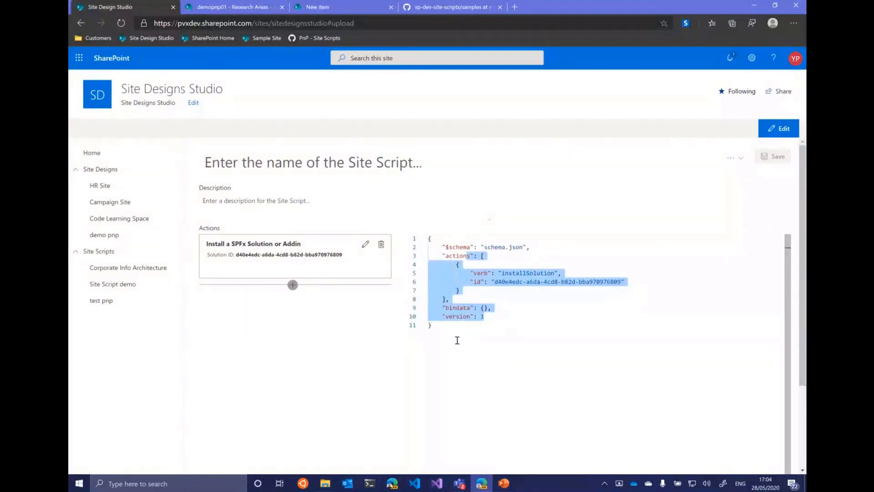
# Return to the home page listing three site designs and the three site scripts
pyautogui.click(106, 155)
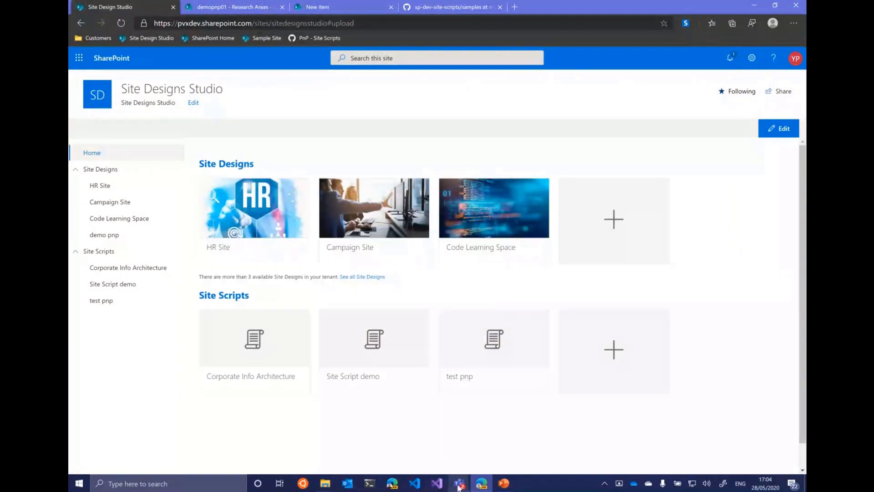
pyautogui.moveTo(457, 486)
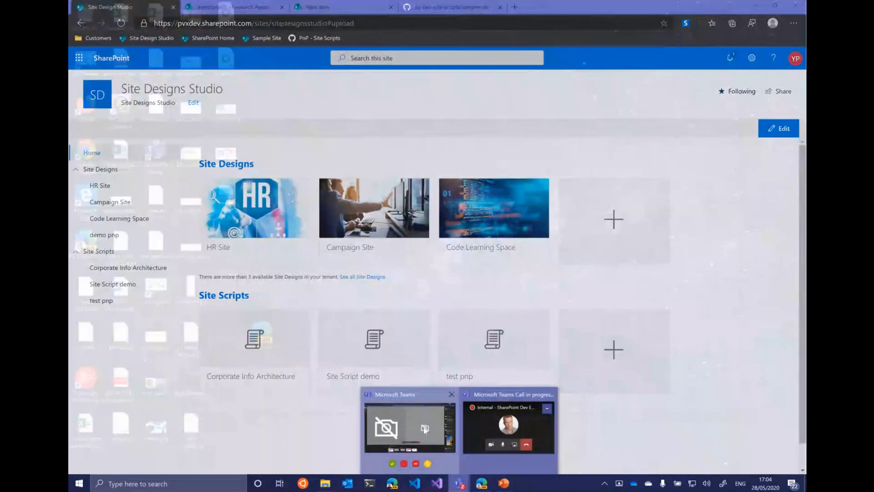